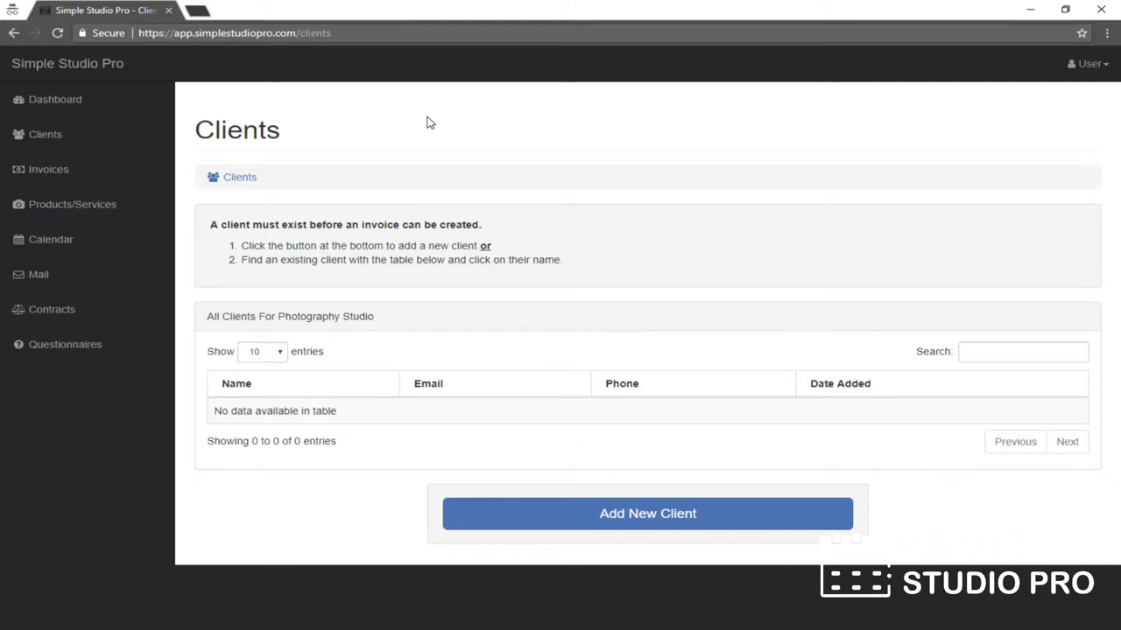
Add a new client with only their e-mail address and name, and save it.
left_click(45, 138)
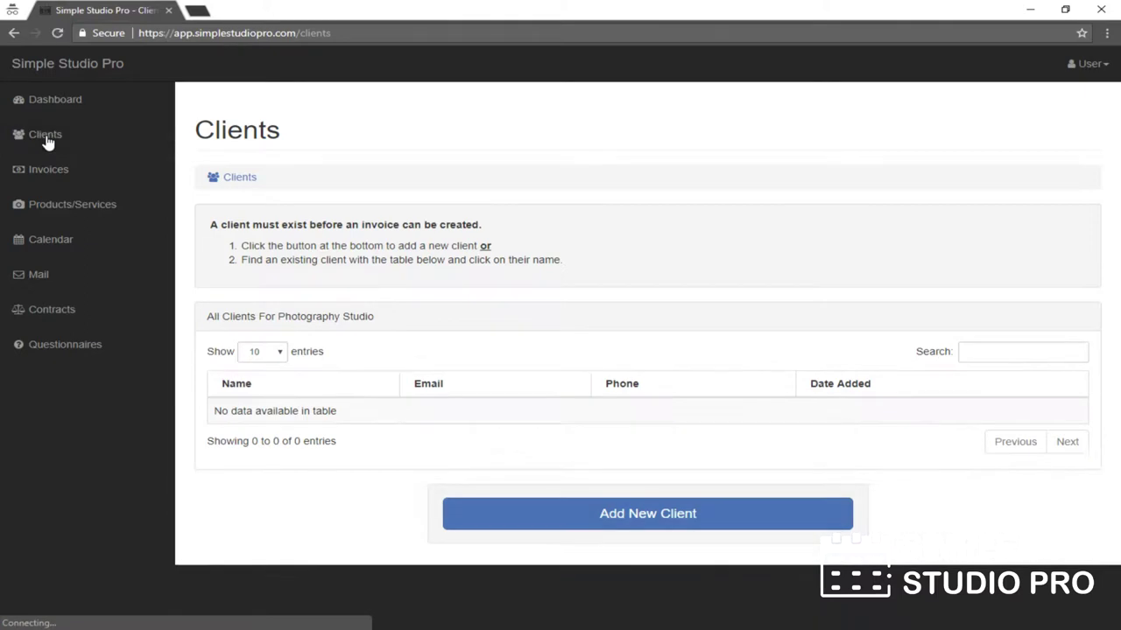
left_click(586, 516)
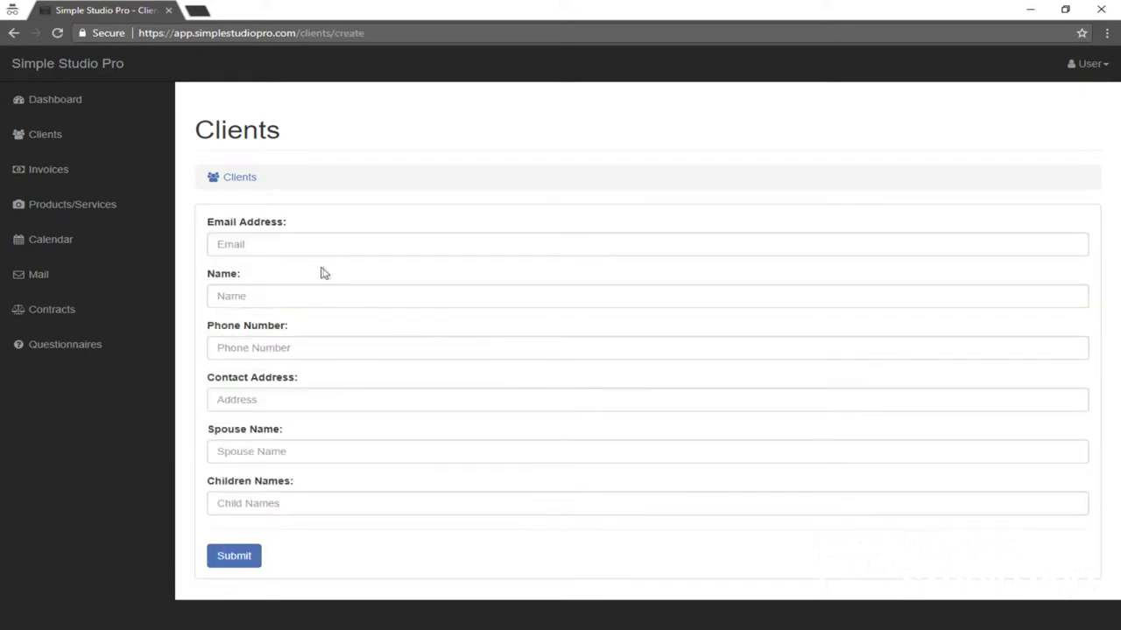
left_click(326, 244)
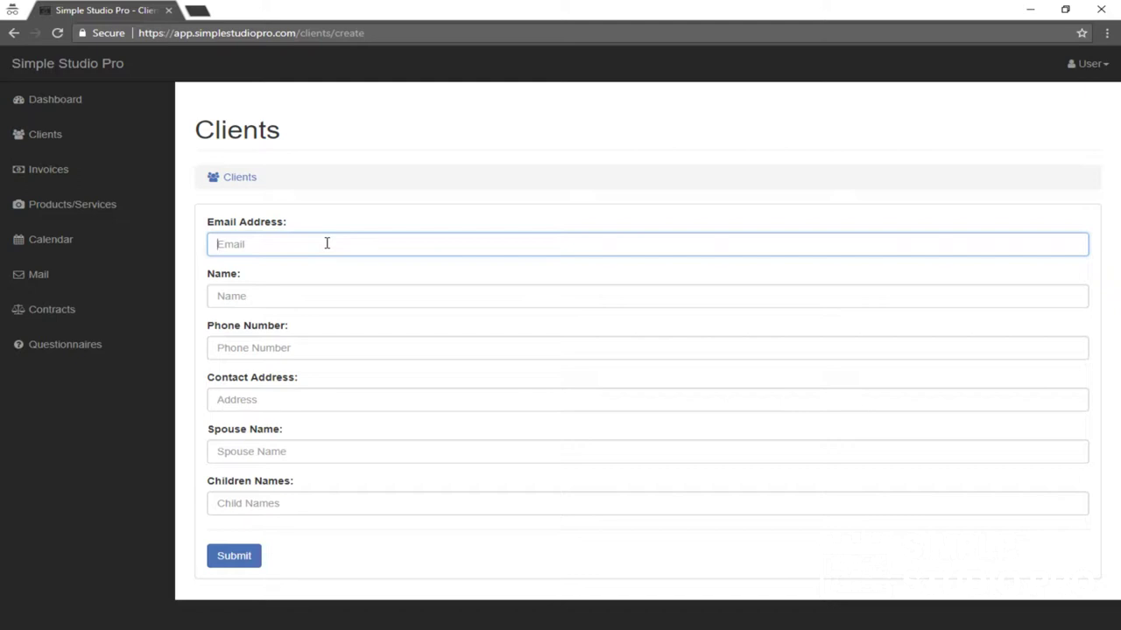
type("james")
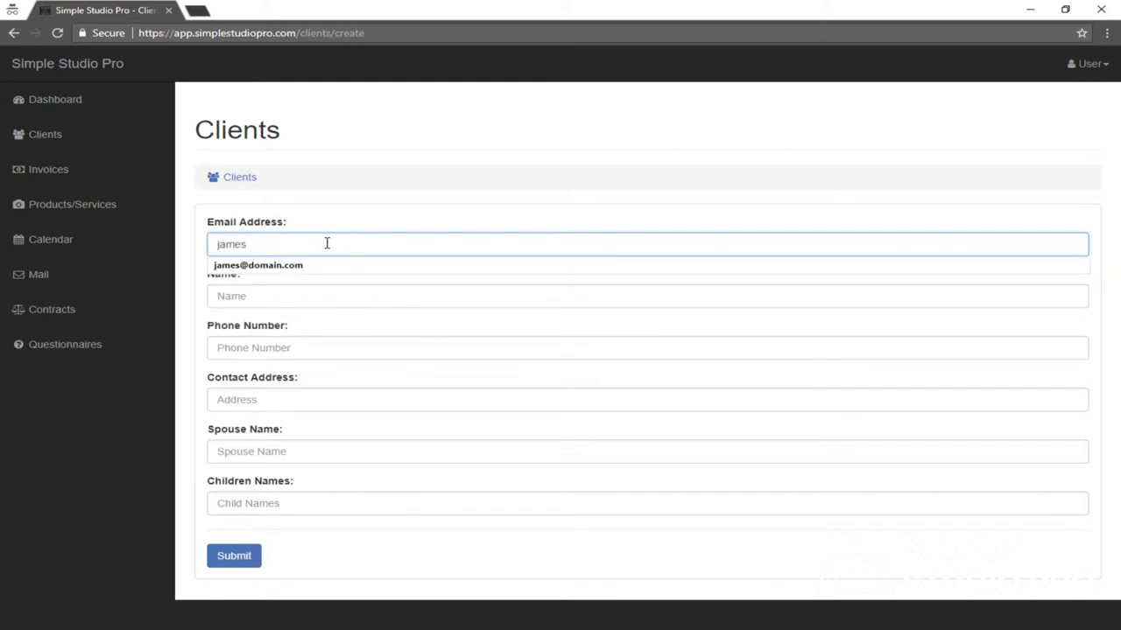
left_click(306, 264)
left_click(269, 296)
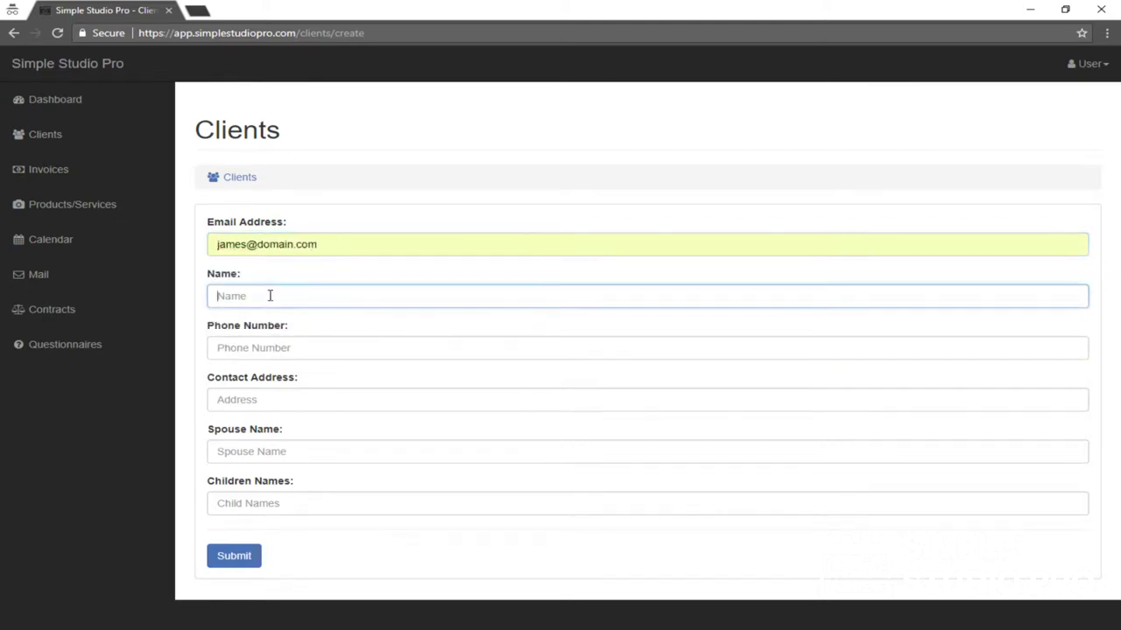
type("James")
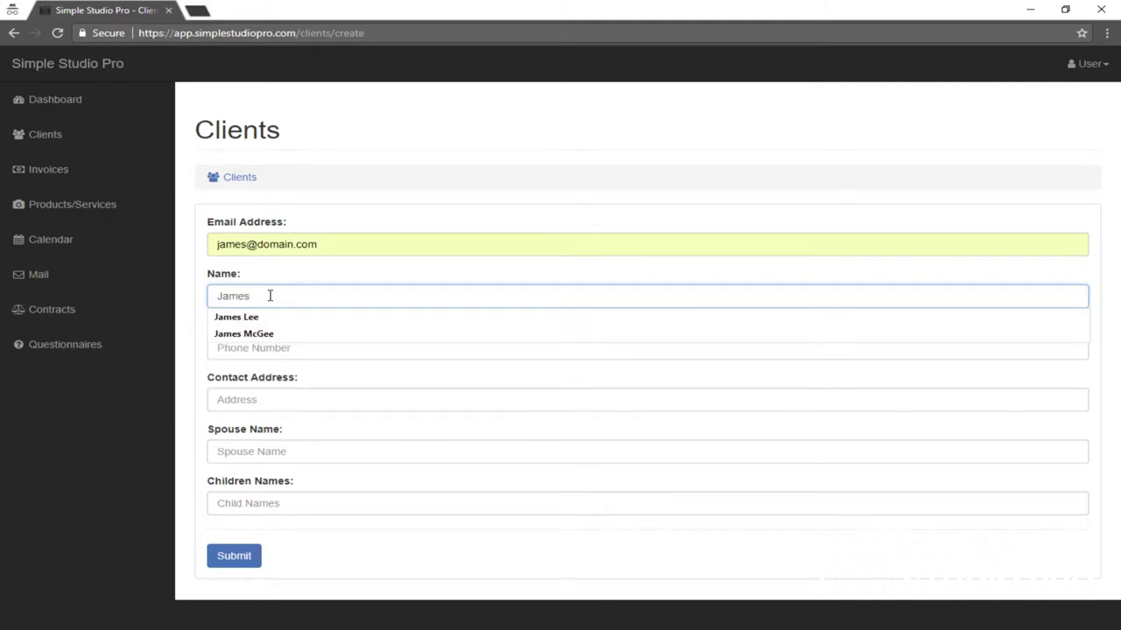
left_click(354, 115)
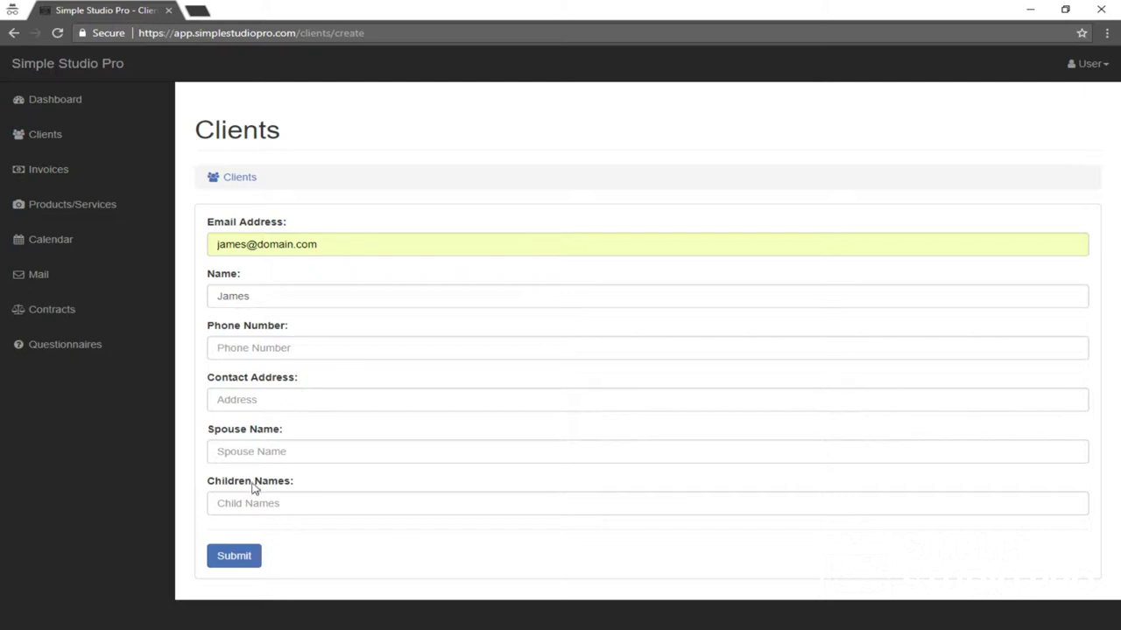
left_click(233, 558)
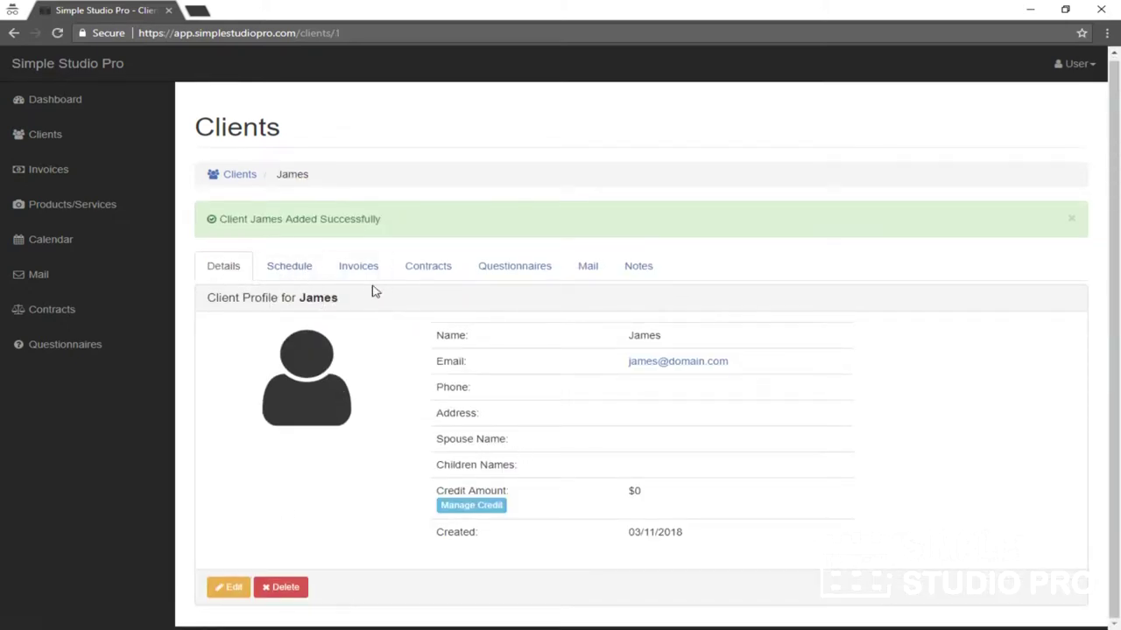
Open the new client's profile, check Contracts, Questionnaires and Invoices, and start a new invoice.
left_click(43, 138)
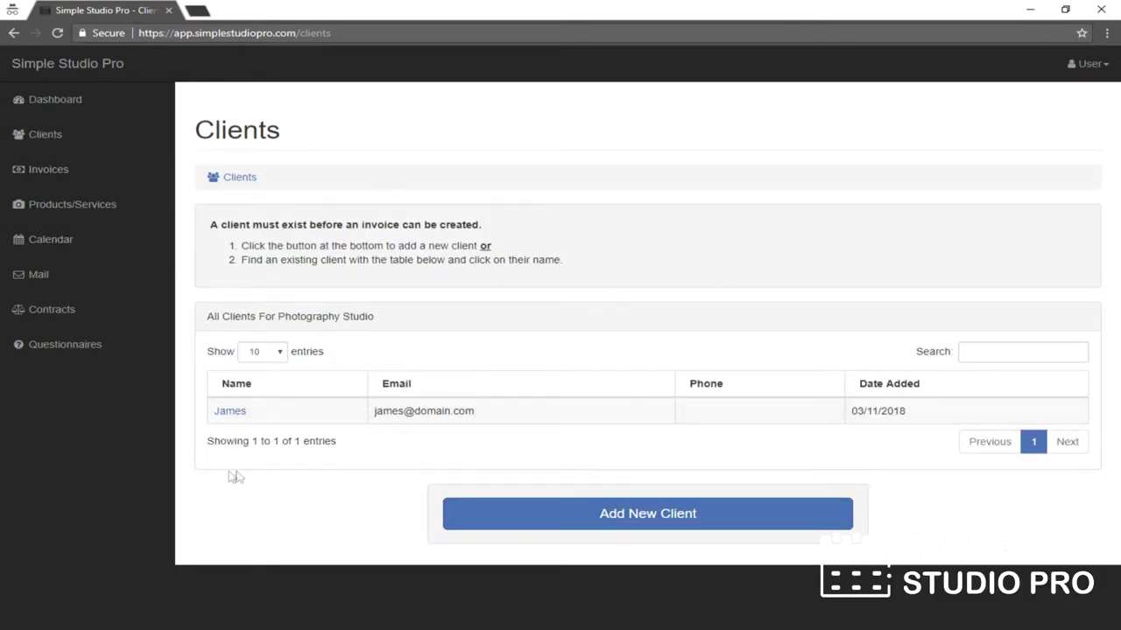
left_click(227, 411)
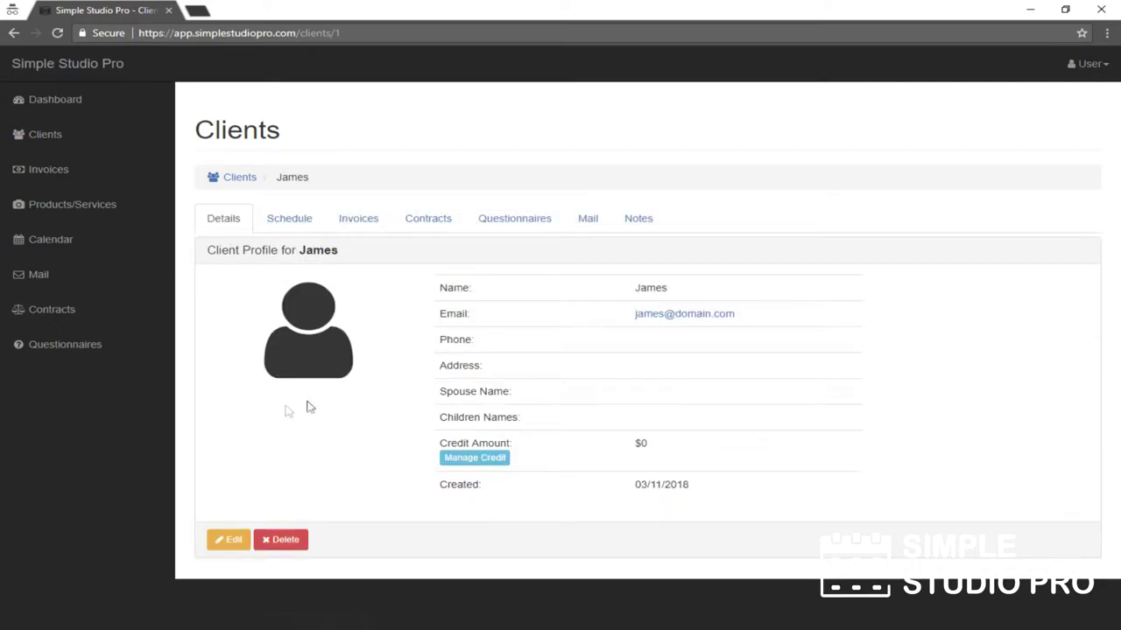
left_click(432, 222)
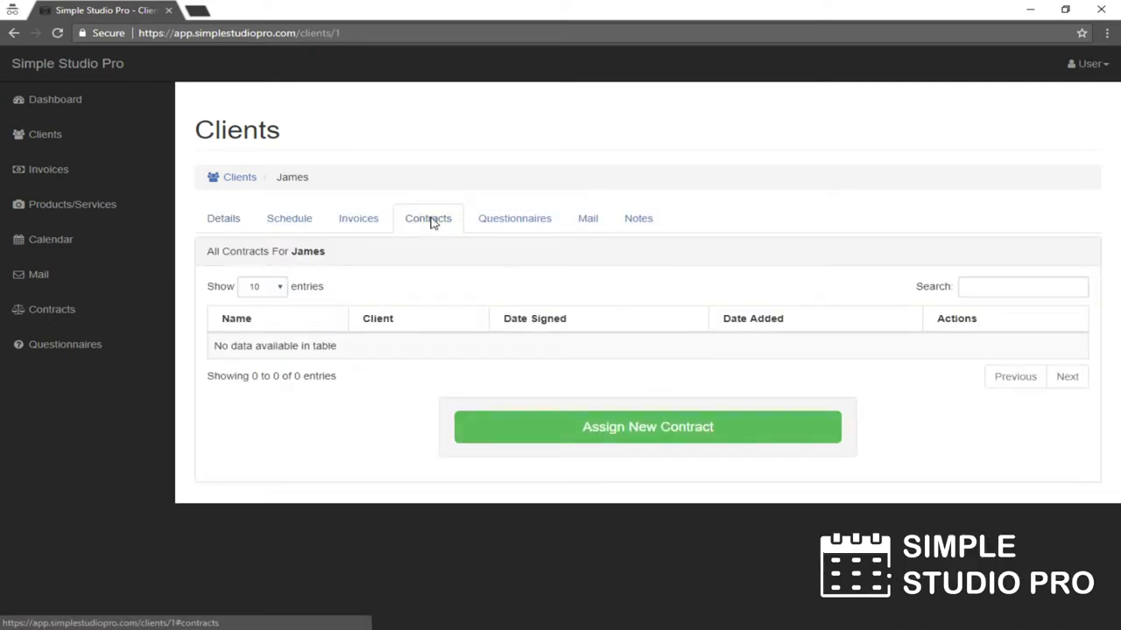
left_click(526, 225)
left_click(357, 226)
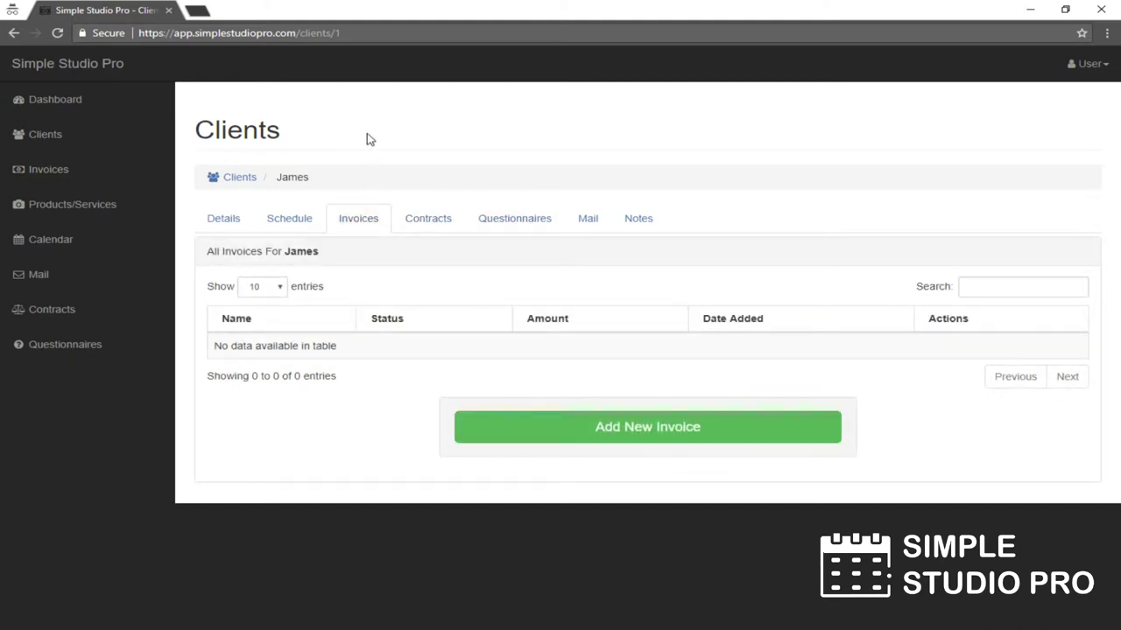
left_click(512, 438)
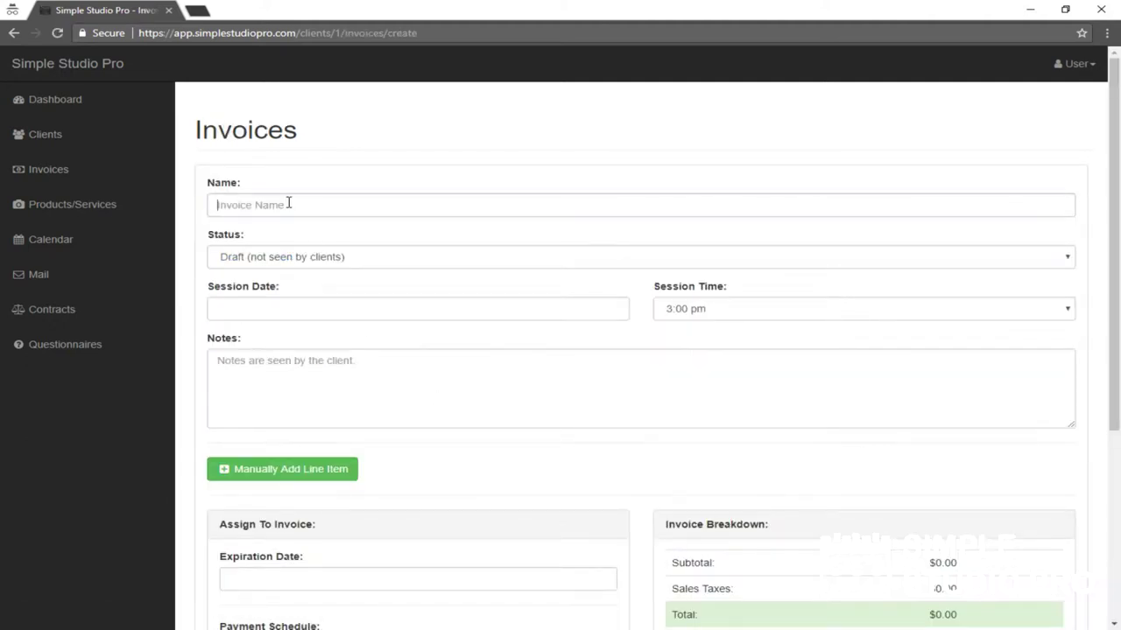
Name the invoice 'My Invoice' and set its status to Unpaid.
left_click(289, 203)
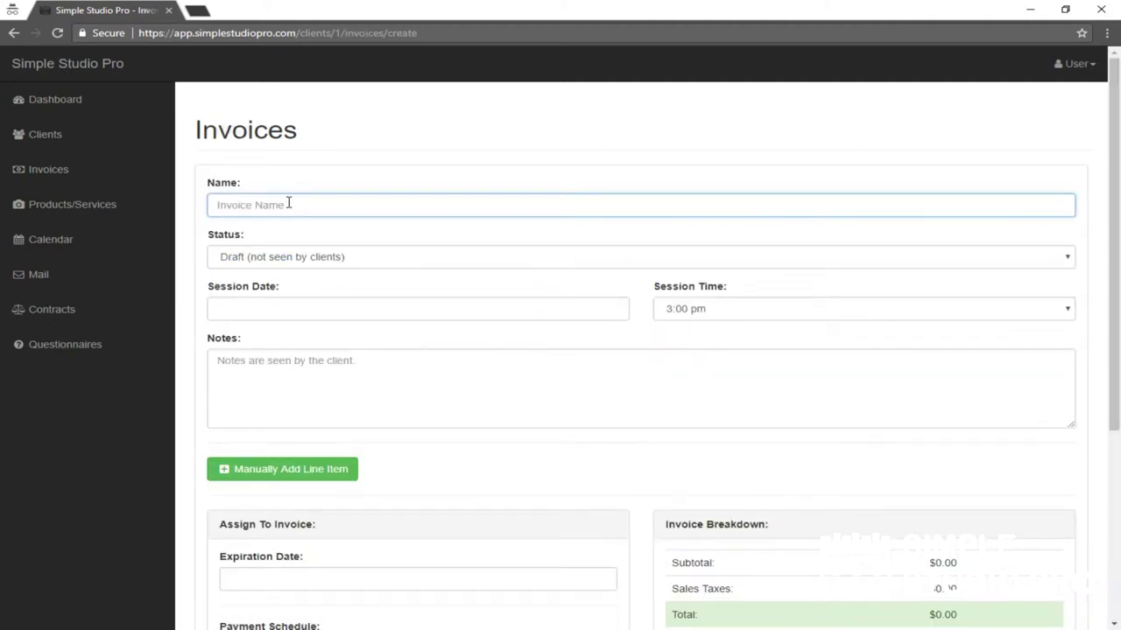
type("My Invoice")
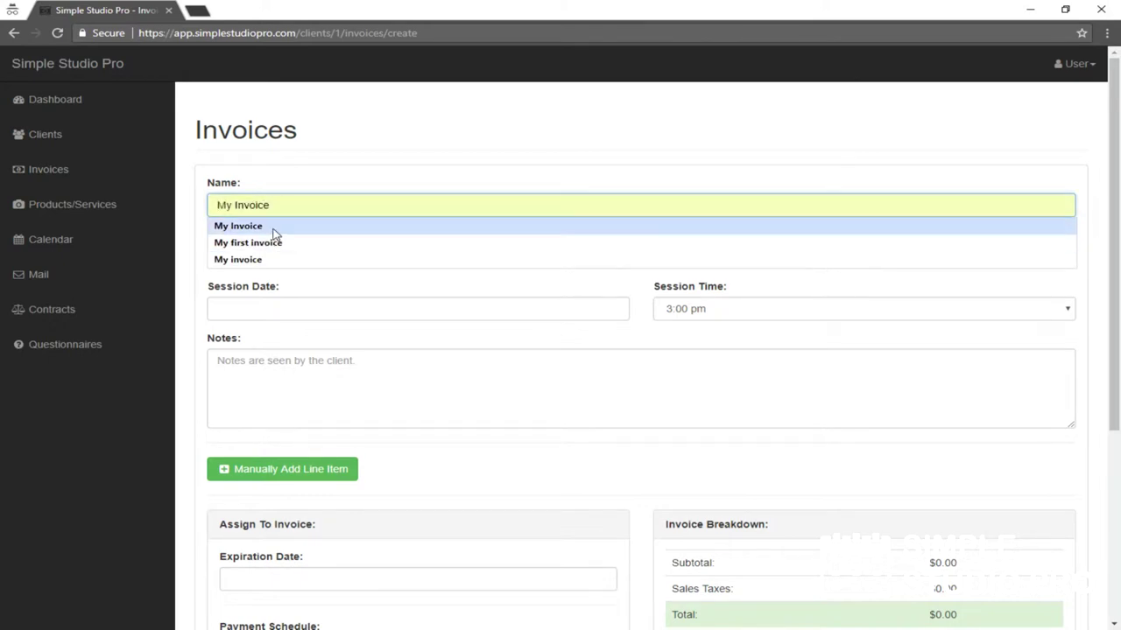
left_click(277, 230)
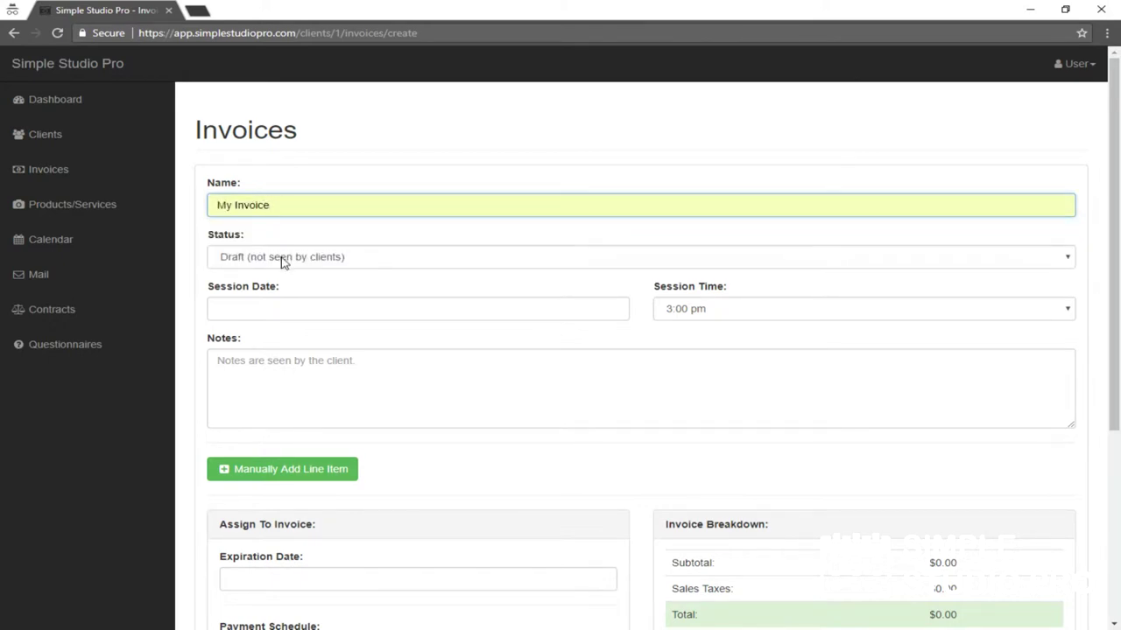
left_click(283, 263)
left_click(304, 239)
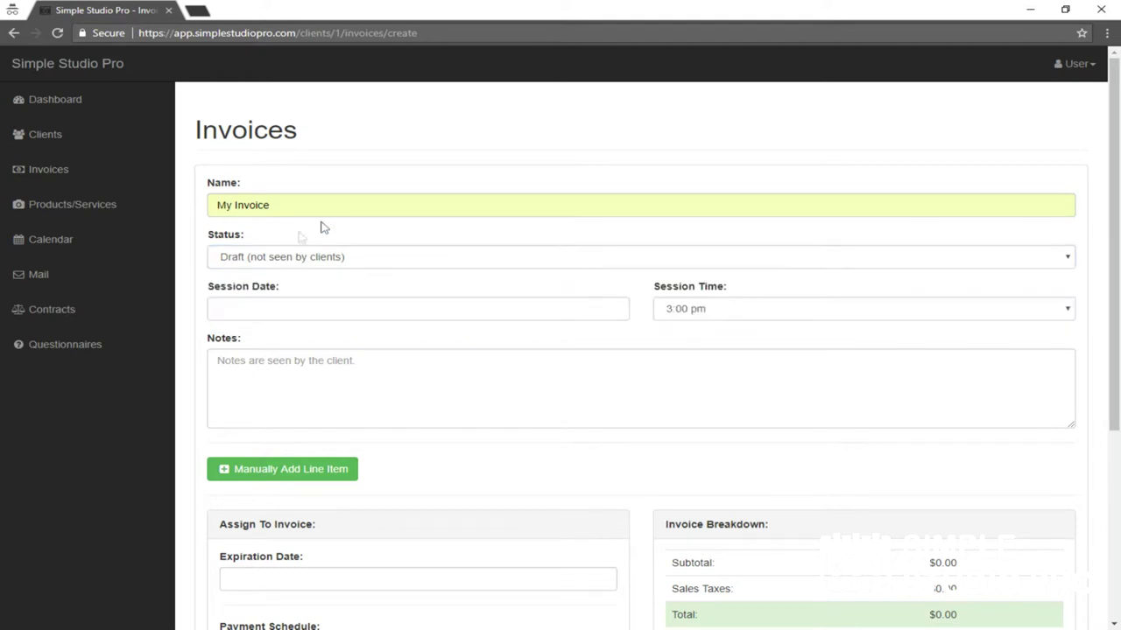
left_click(264, 260)
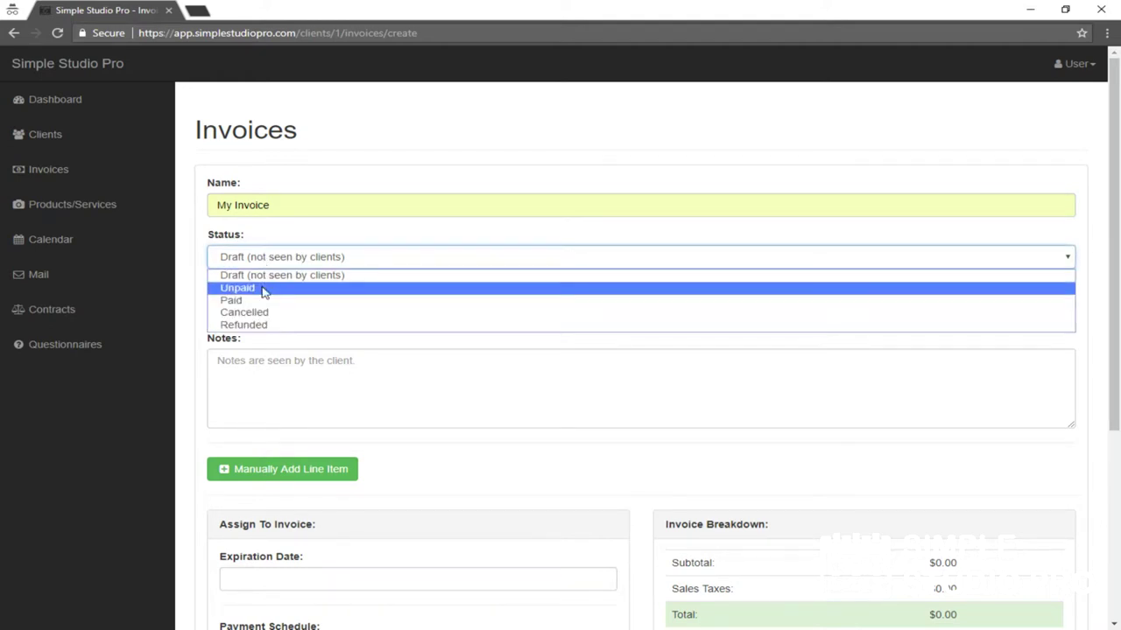
left_click(262, 289)
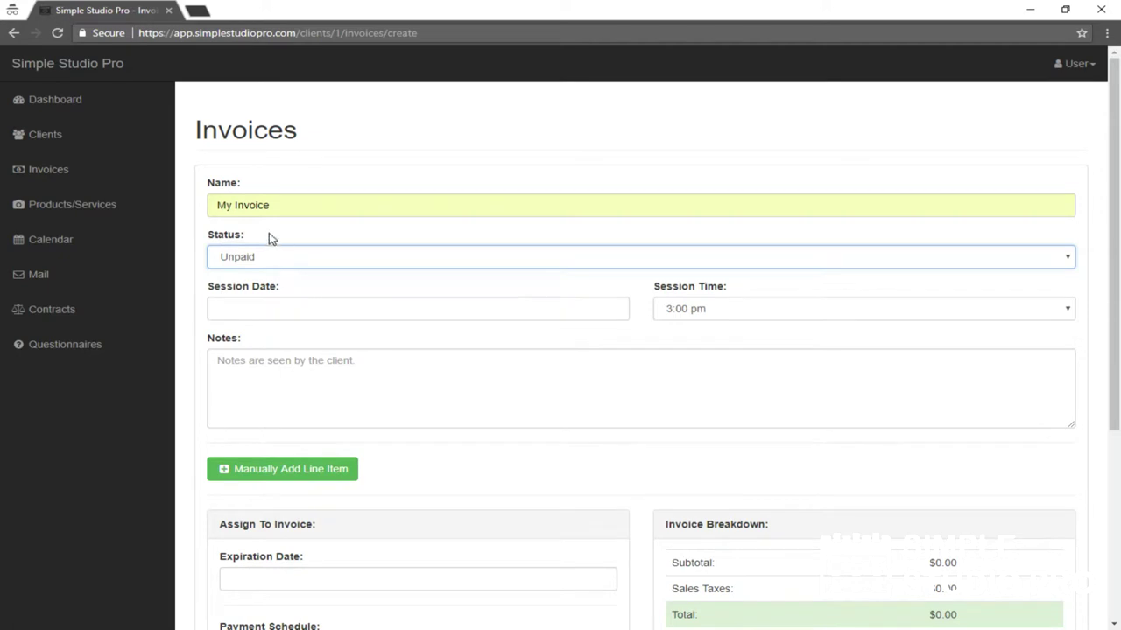
left_click(267, 257)
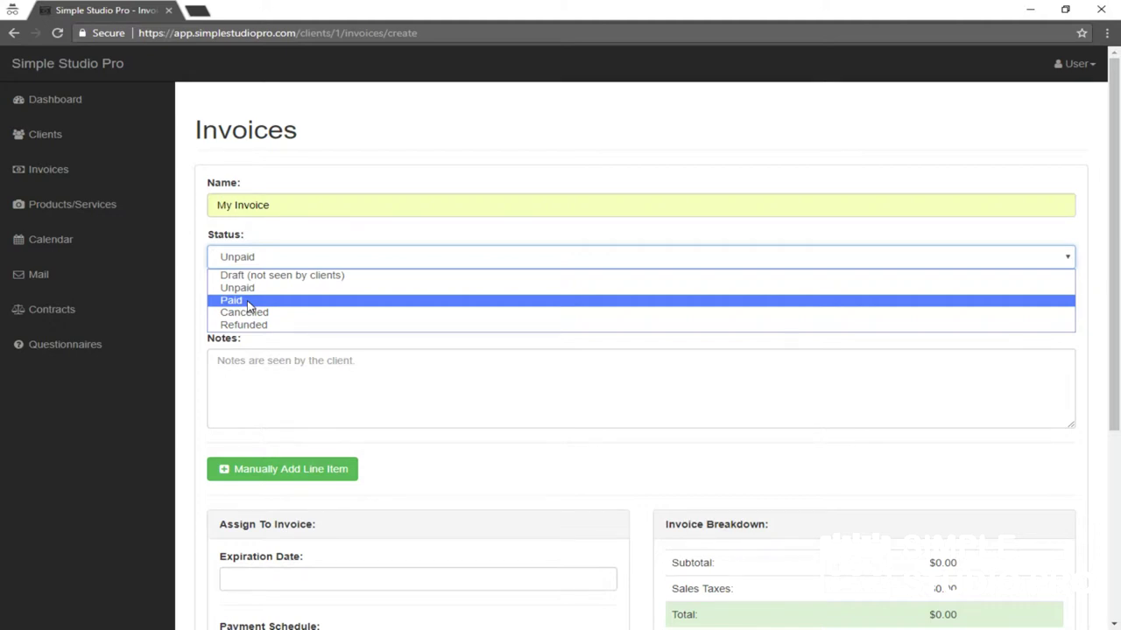
left_click(250, 289)
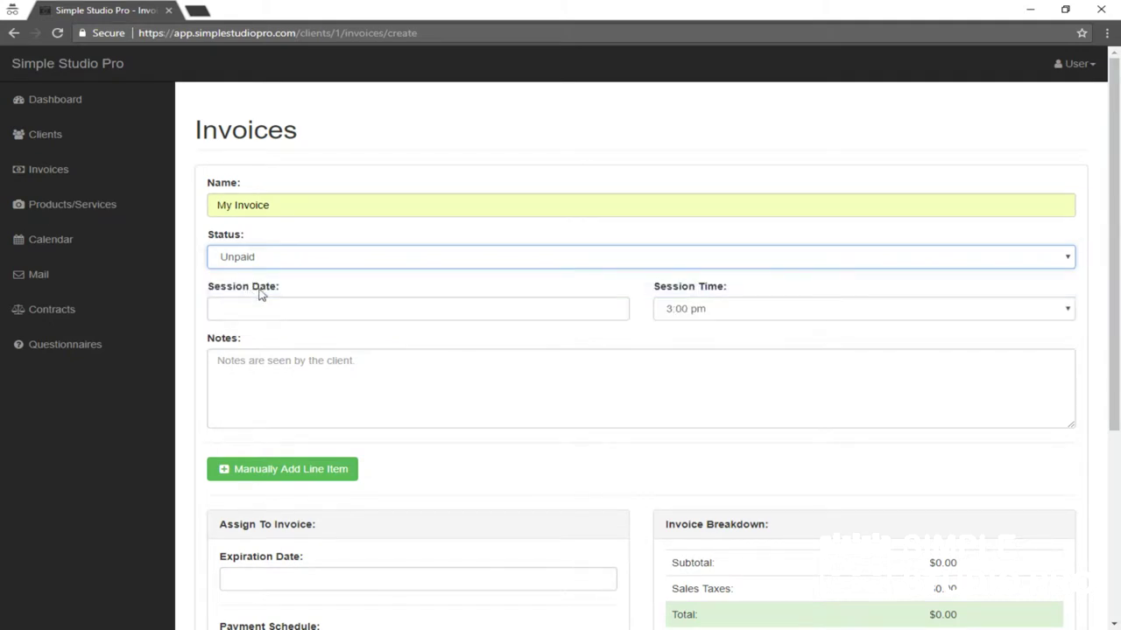
left_click(270, 312)
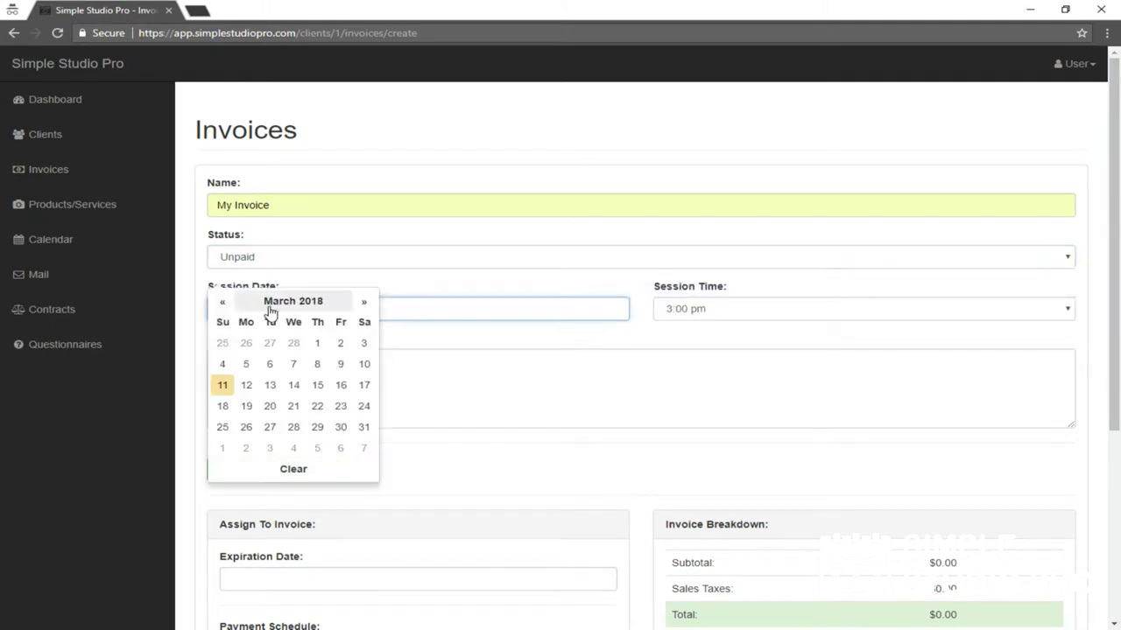
Set the session date to 03/25/2018 and add a blank line item to the invoice.
left_click(223, 429)
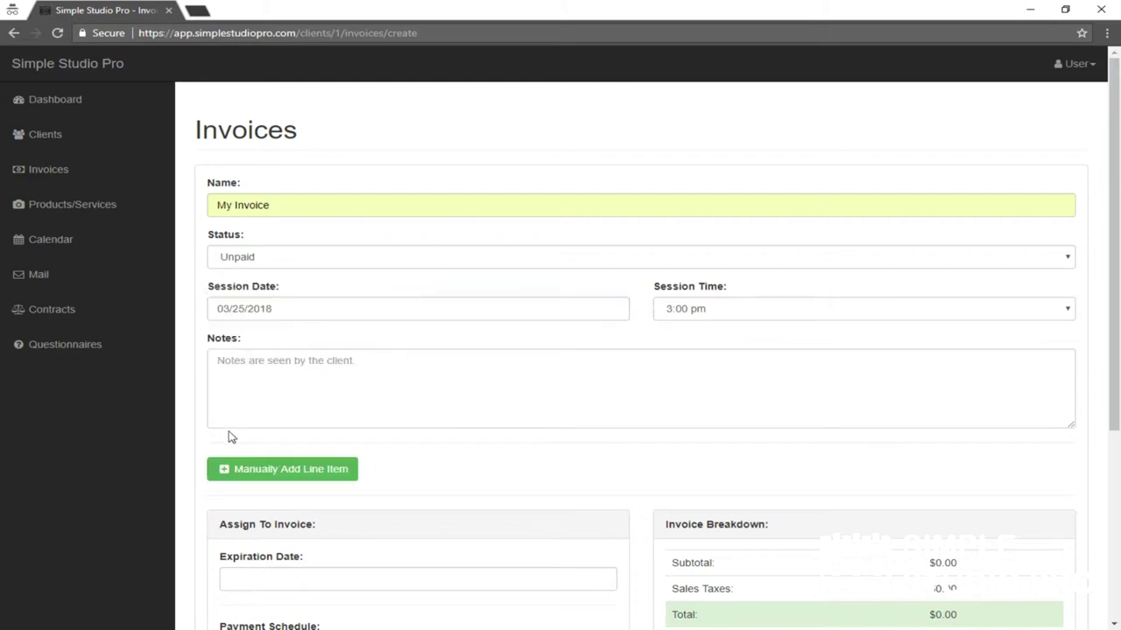
left_click(375, 380)
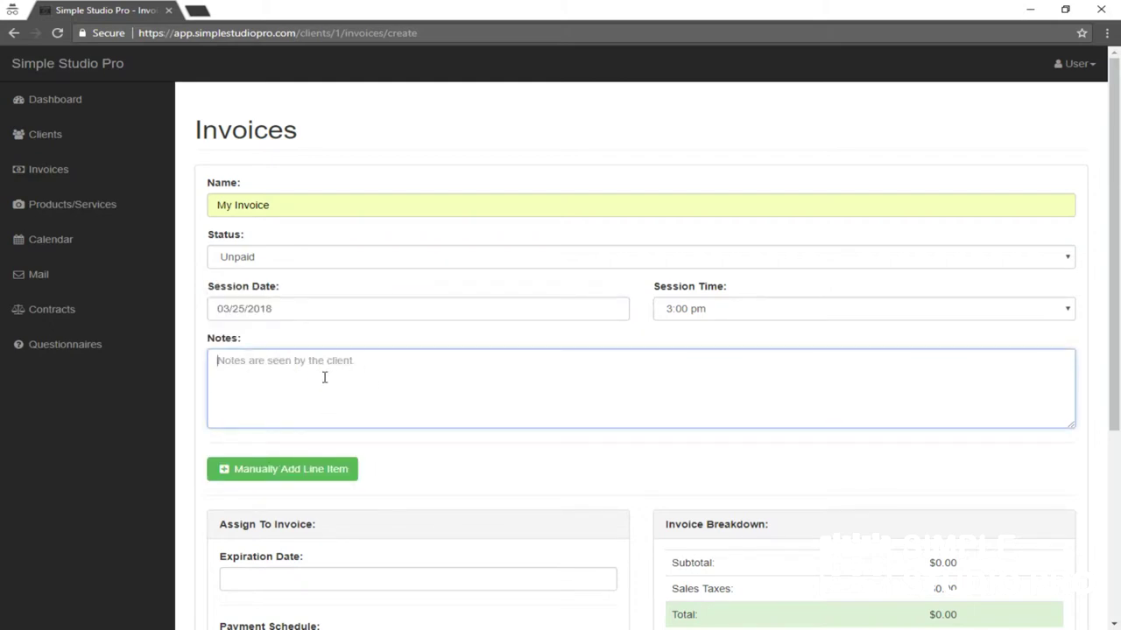
scroll(350, 368, "down", 1)
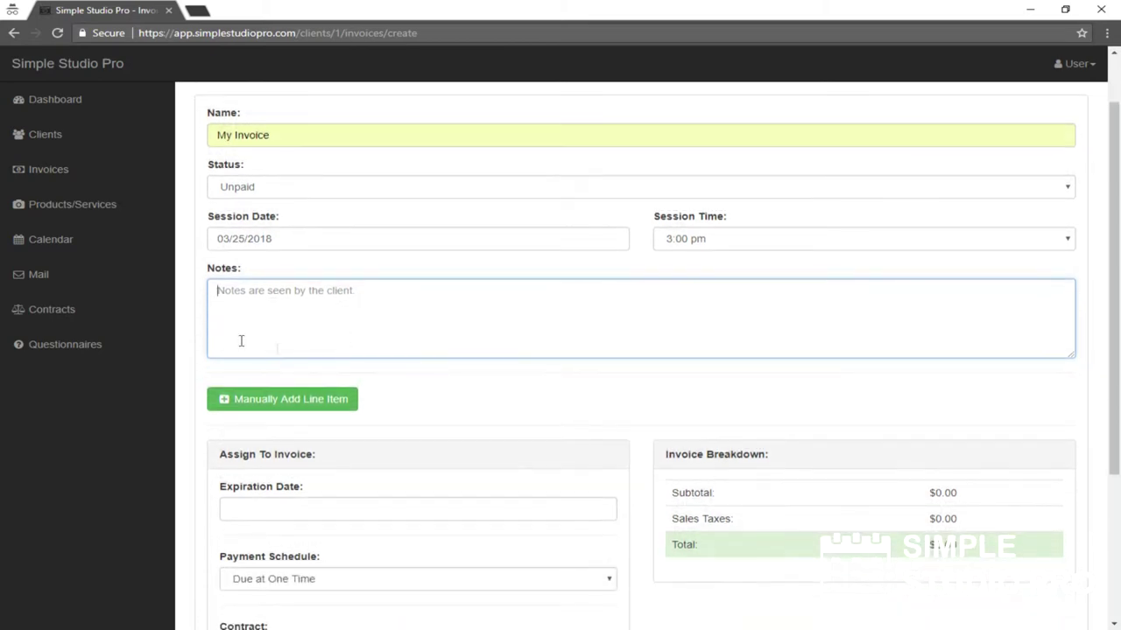
scroll(388, 325, "down", 2)
scroll(391, 328, "up", 2)
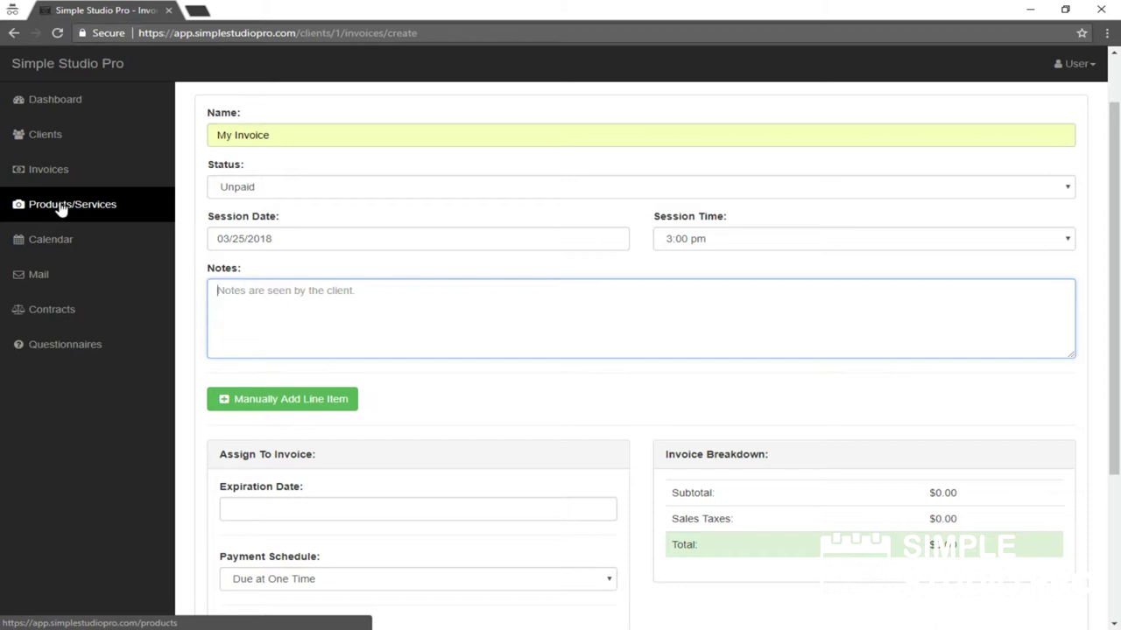
left_click(239, 404)
scroll(380, 406, "down", 2)
Make the line item Newborn Session, described '10 digital images.', with amount 500.00.
left_click(319, 279)
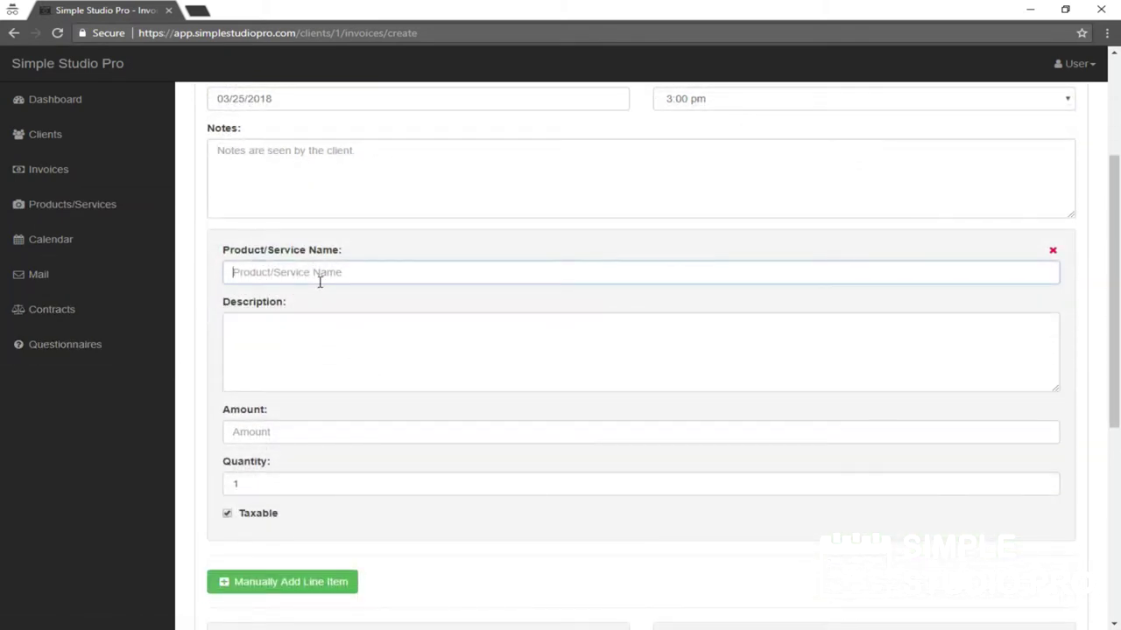
type("Newborn Session")
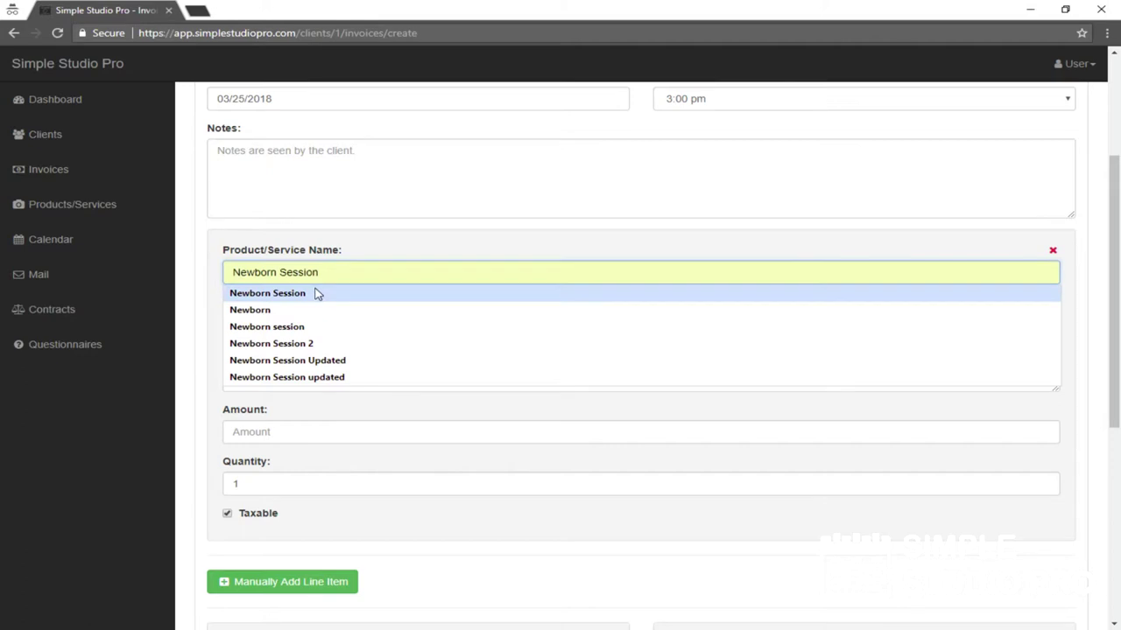
left_click(315, 292)
left_click(310, 350)
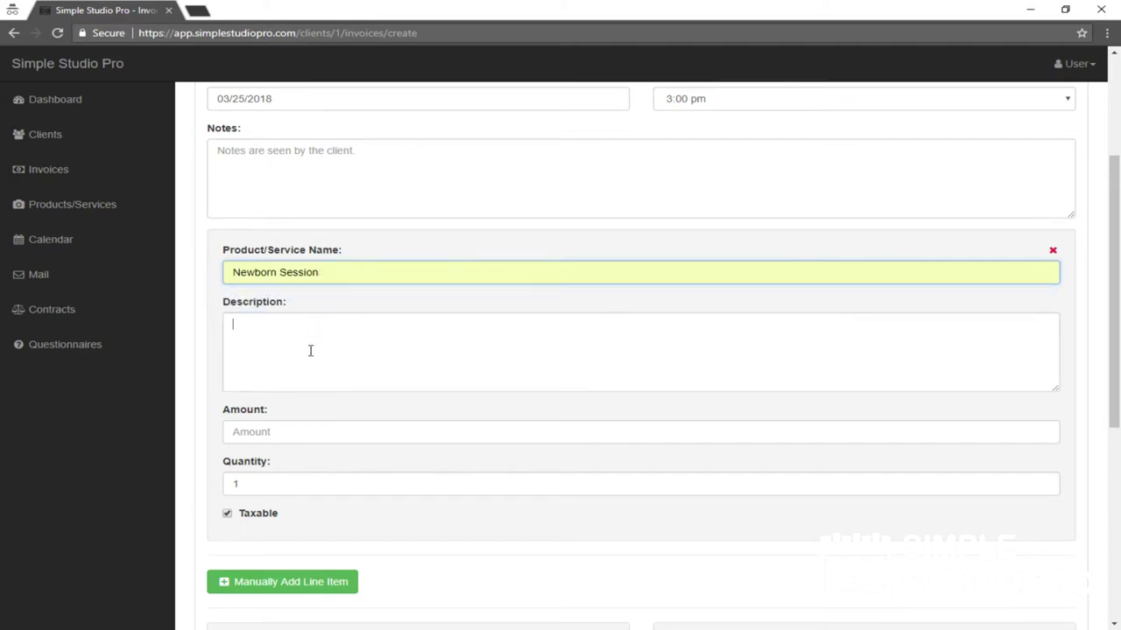
type("10 digi")
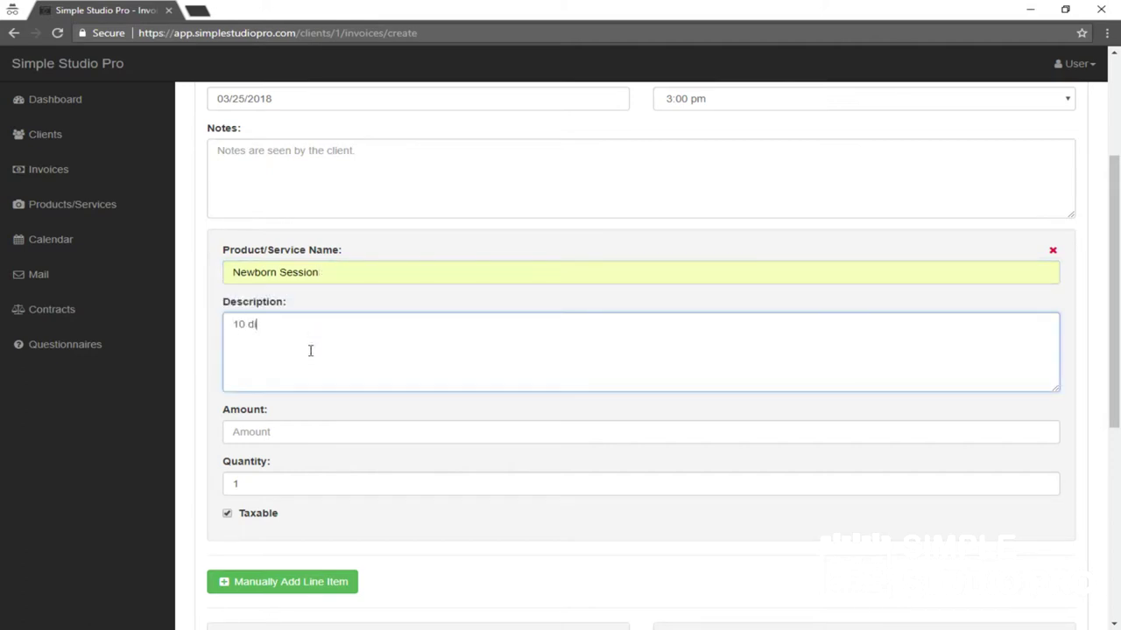
type("tal images.")
left_click(288, 432)
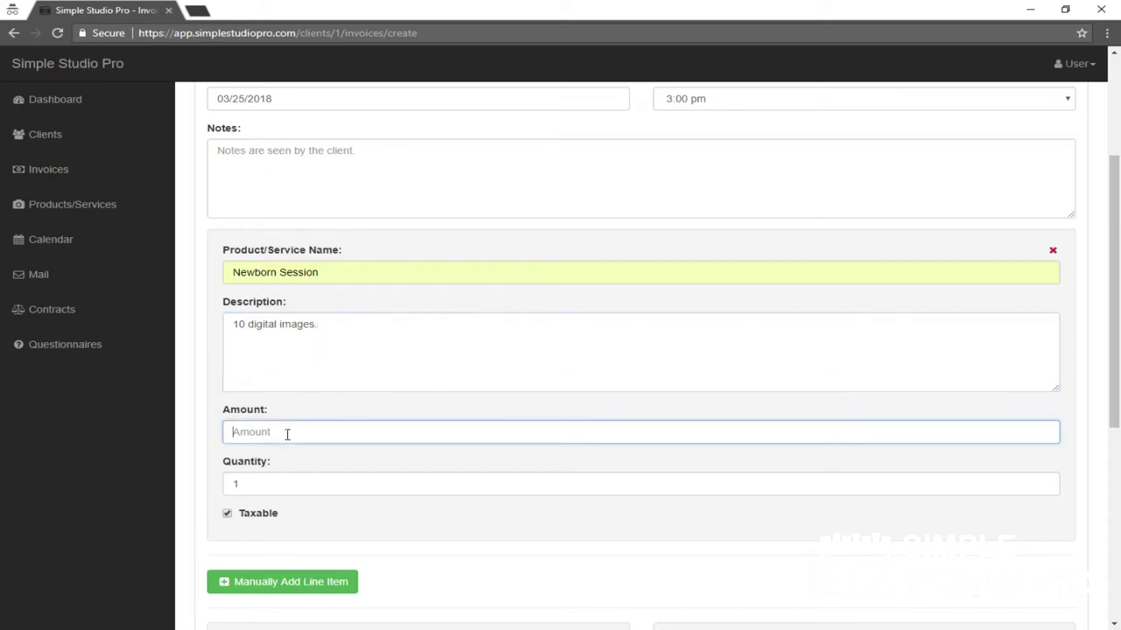
type("500.00")
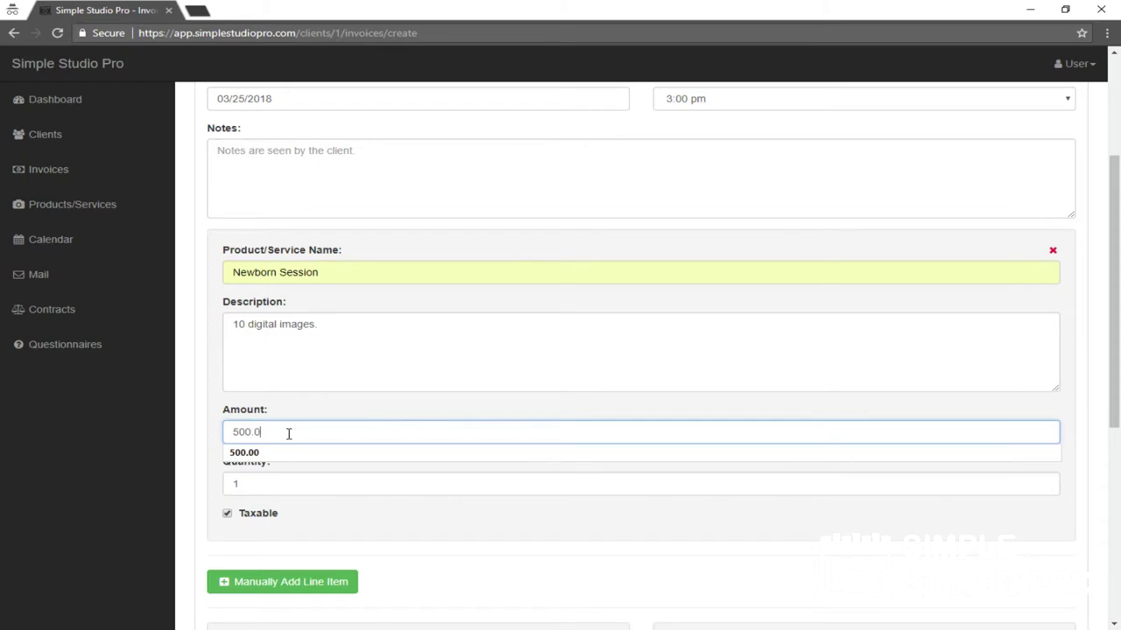
left_click(437, 570)
scroll(437, 570, "down", 2)
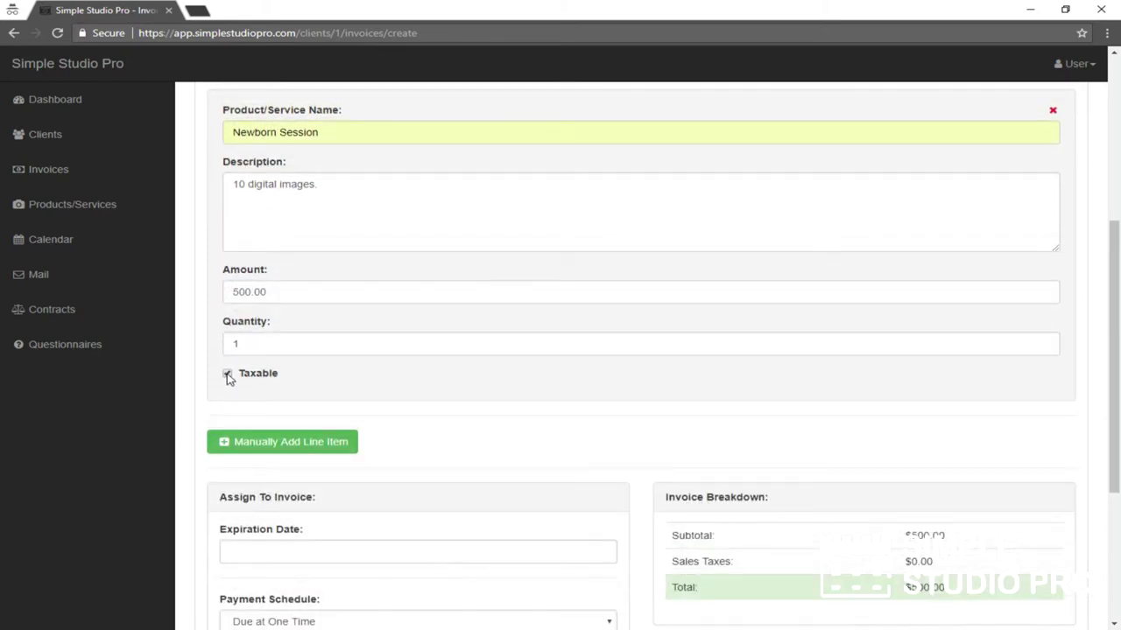
scroll(401, 415, "down", 3)
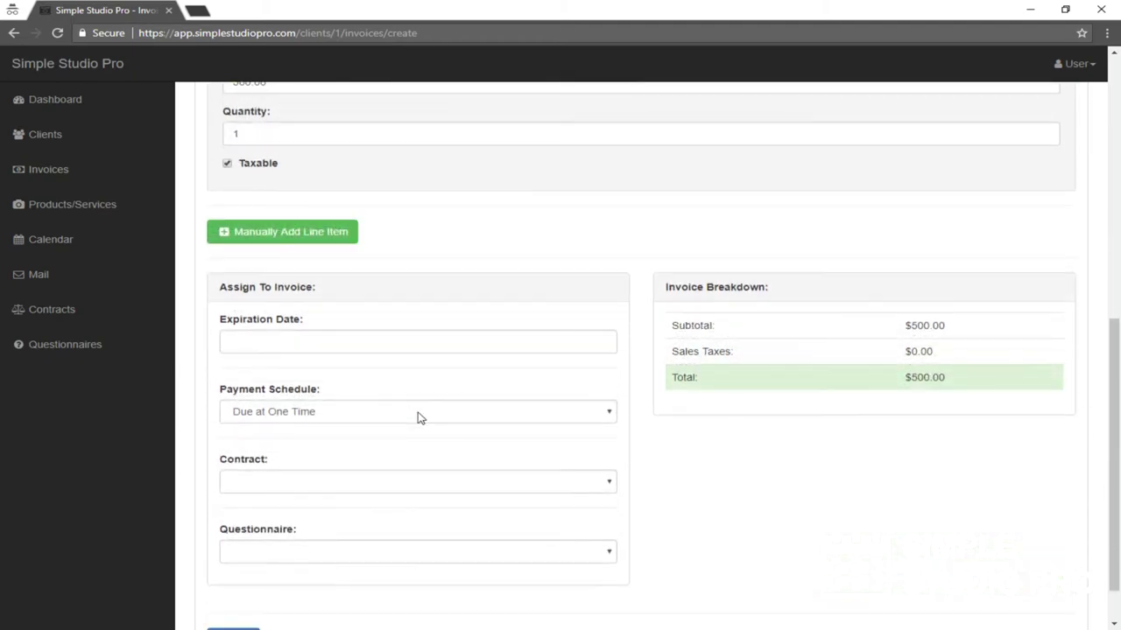
Make the line item non-taxable and set the invoice expiration date to 03/18/2018.
left_click(337, 341)
left_click(459, 230)
left_click(304, 343)
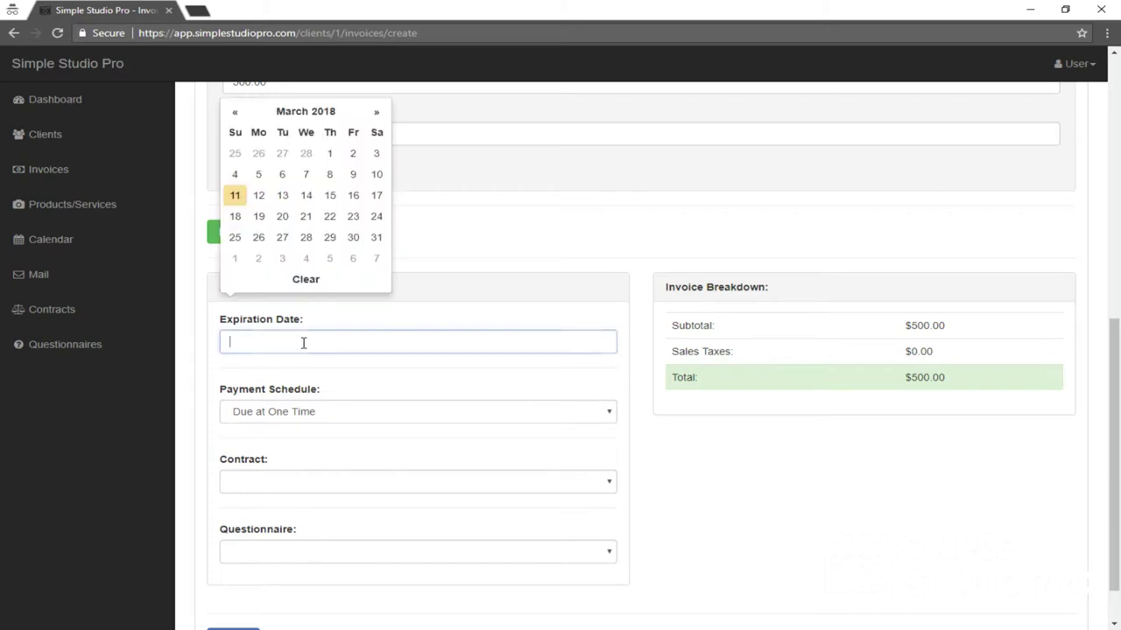
left_click(235, 216)
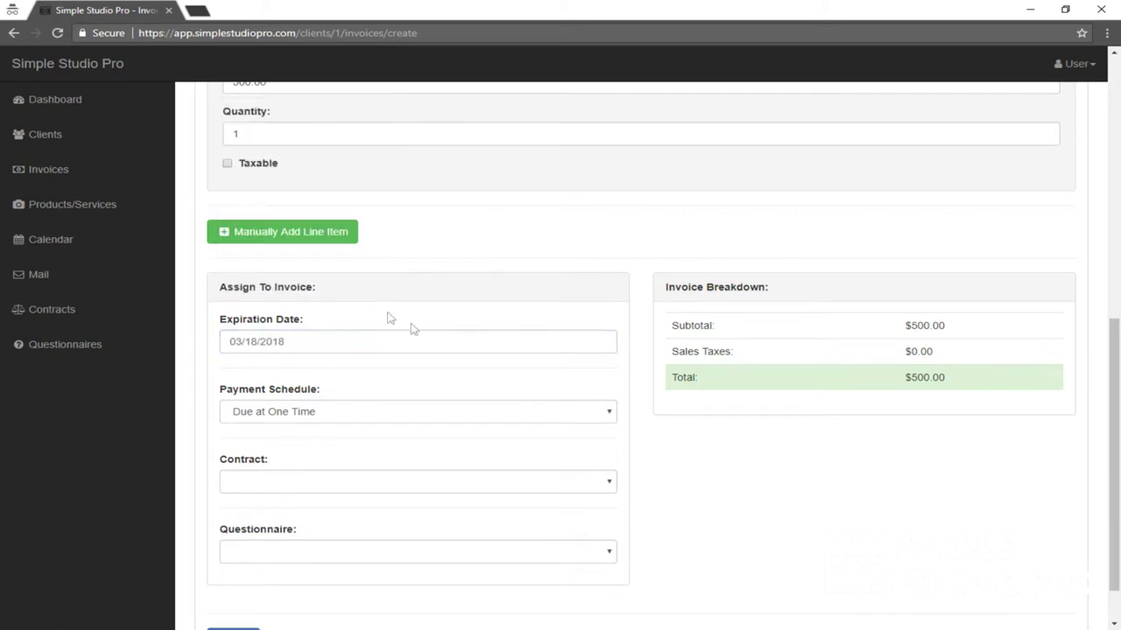
scroll(408, 324, "down", 1)
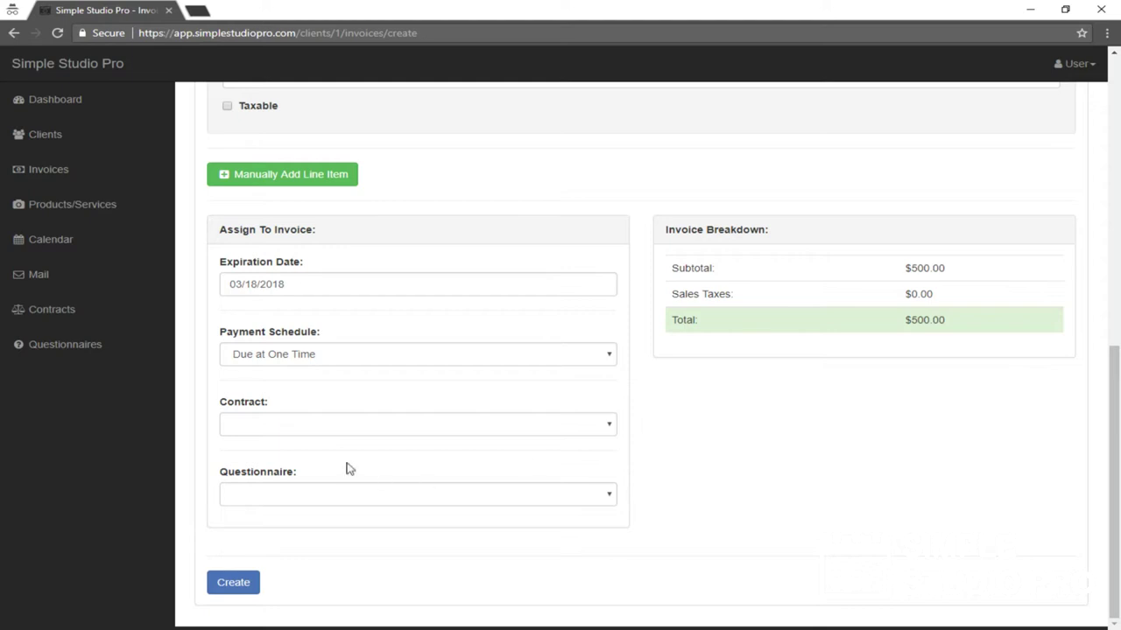
Attach the General Client Contract and the Newborn Questionnaire to the invoice.
left_click(289, 428)
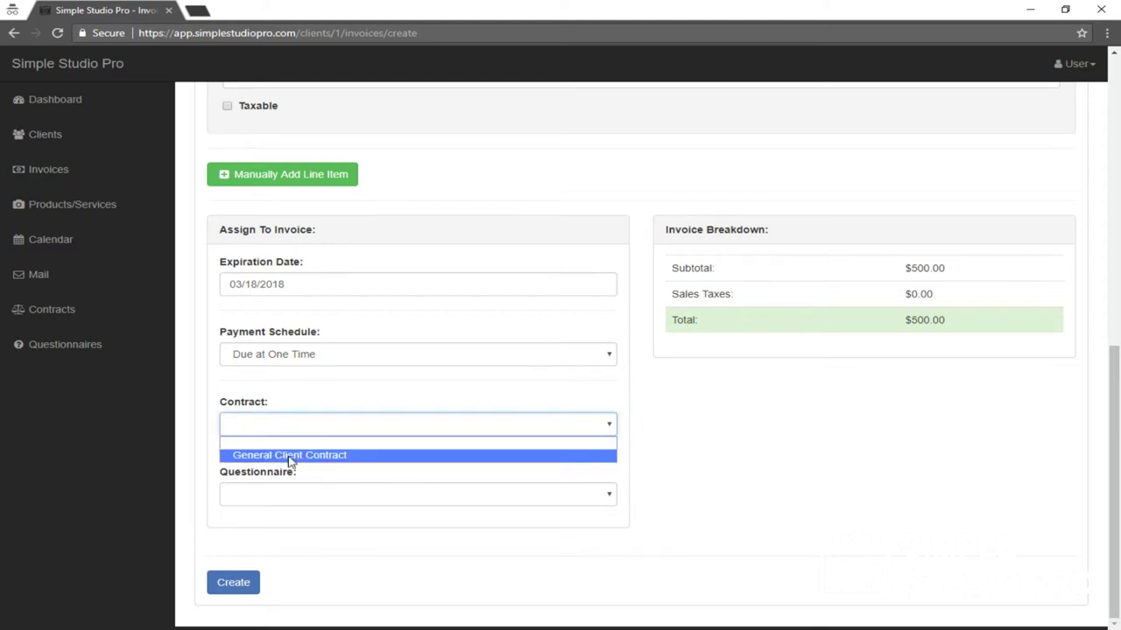
left_click(290, 455)
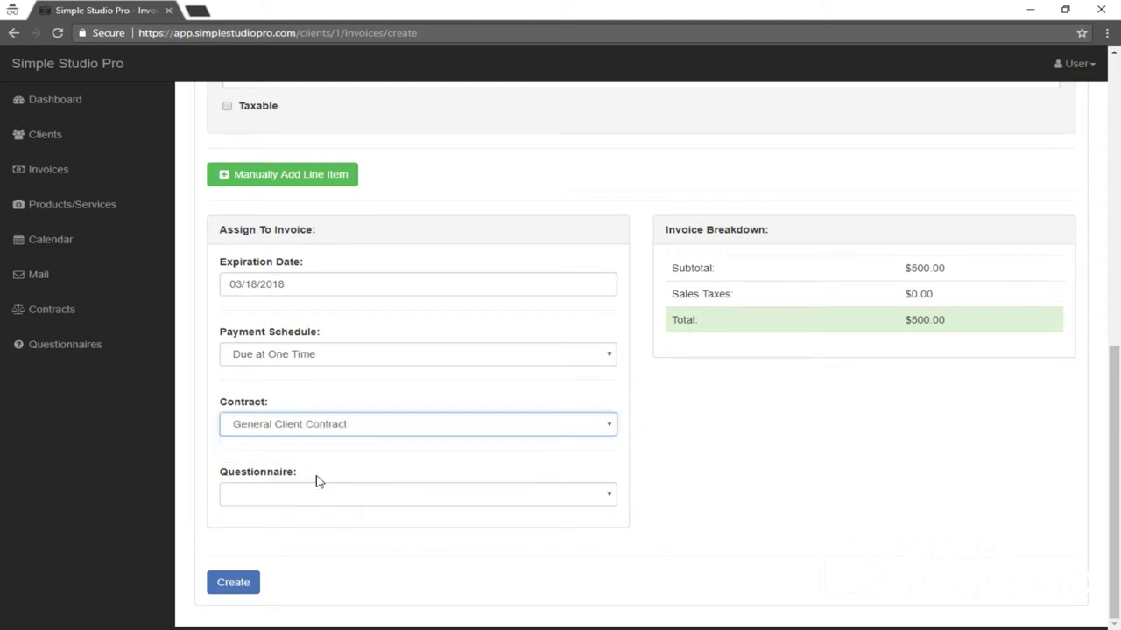
left_click(303, 496)
left_click(304, 525)
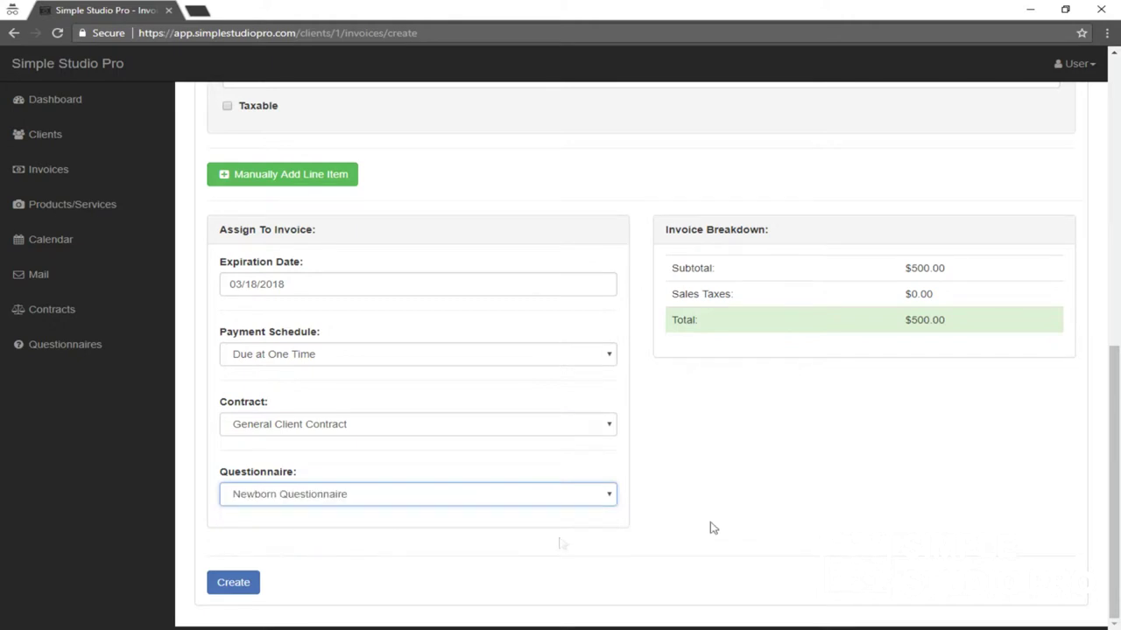
left_click(815, 485)
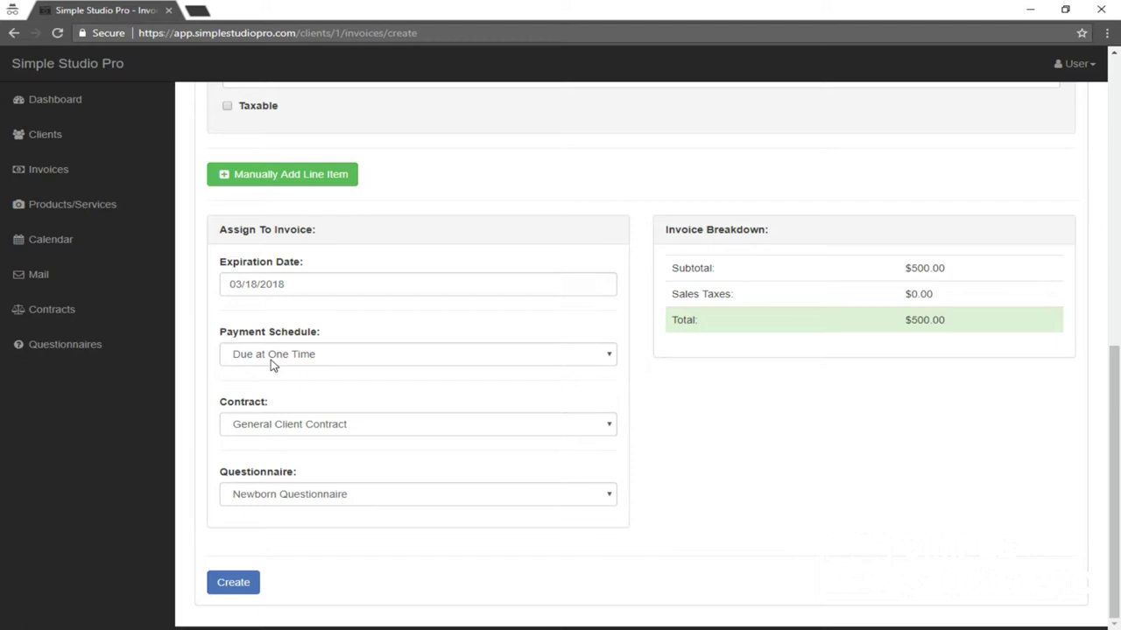
Create the invoice and view the client's invoice list showing My Invoice, Unpaid, $500.00.
left_click(229, 585)
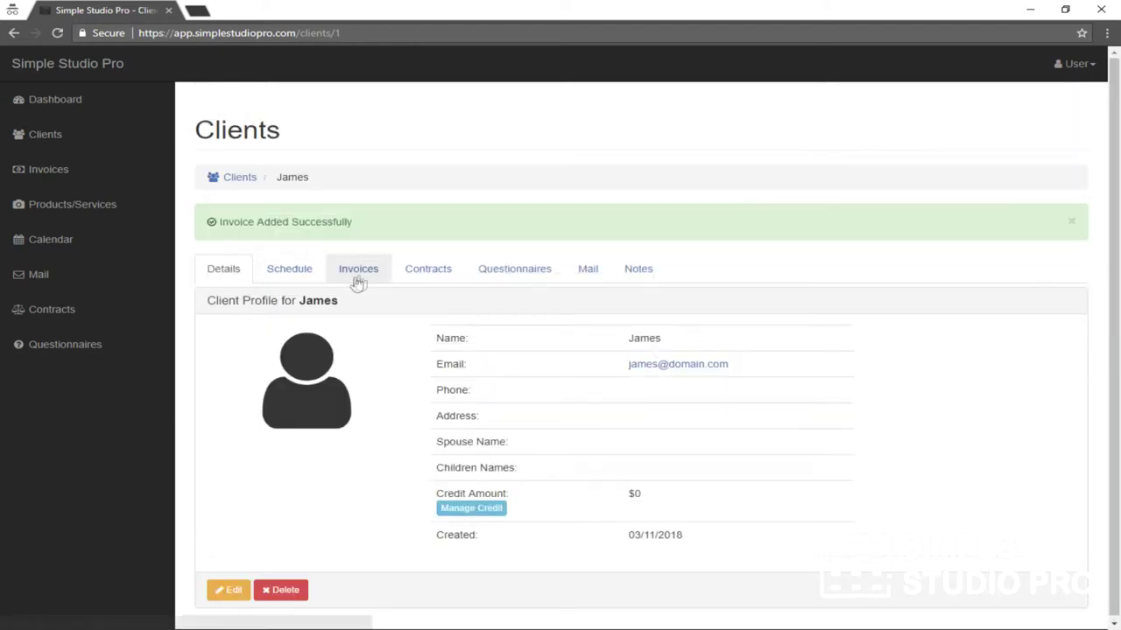
left_click(362, 274)
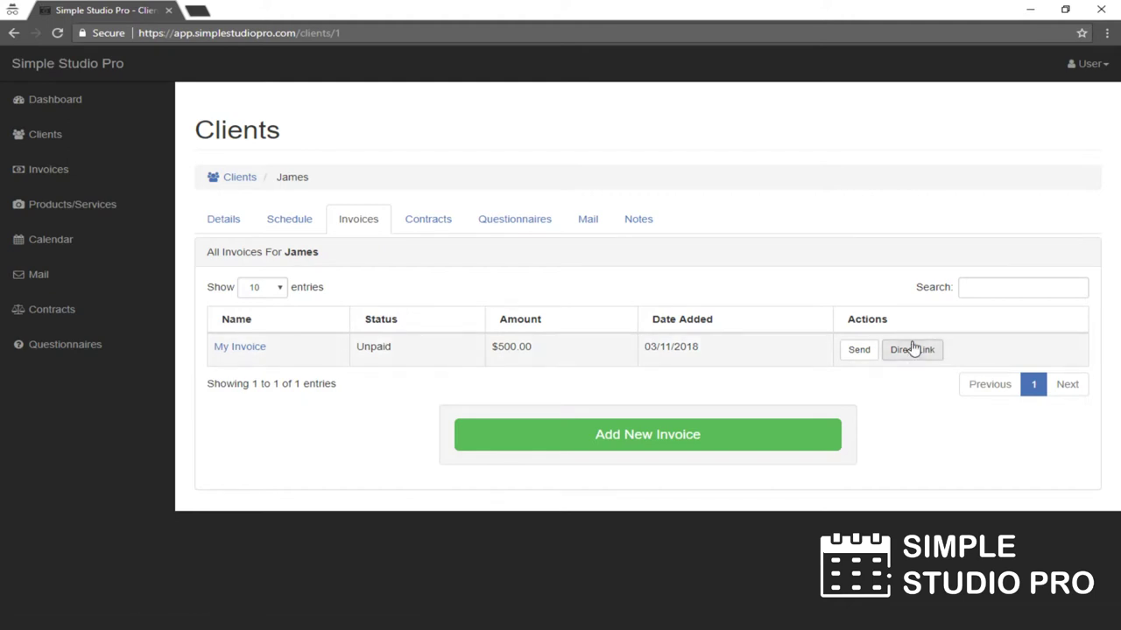
Review the invoice e-mail's recipient, CC and message, then return to the client's profile.
left_click(858, 354)
scroll(508, 255, "down", 2)
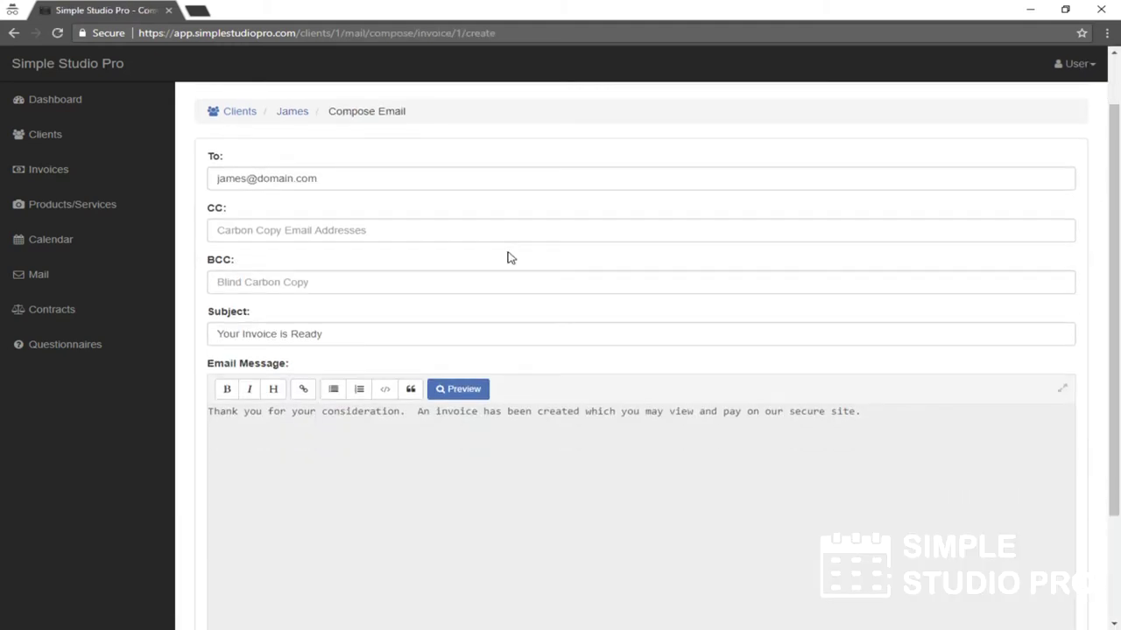
scroll(513, 258, "up", 2)
left_click(355, 246)
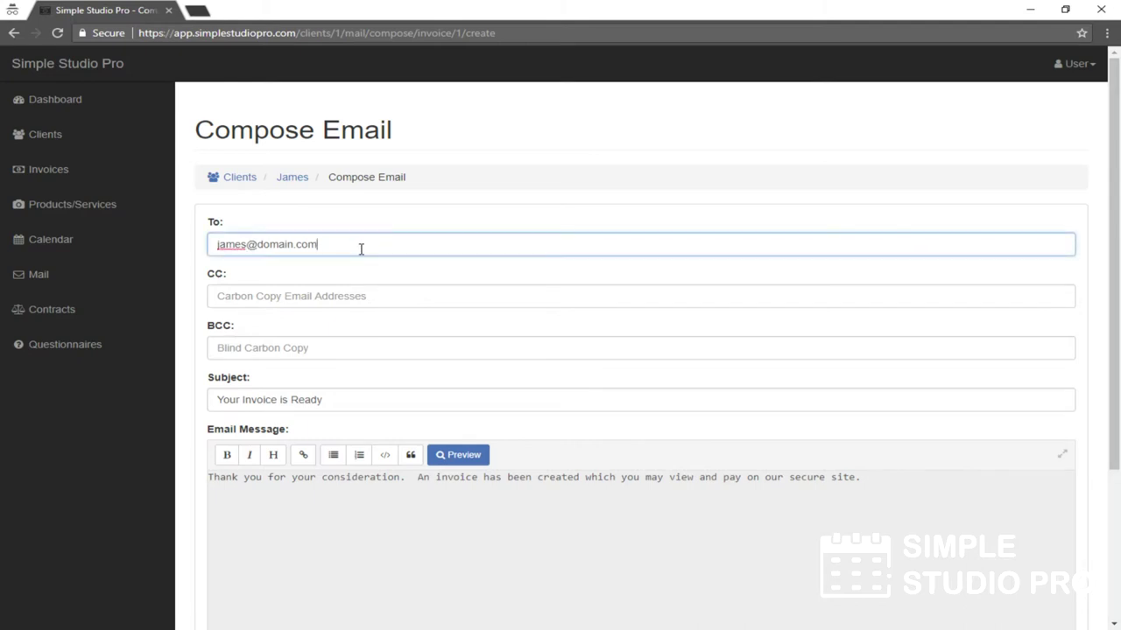
left_click(316, 298)
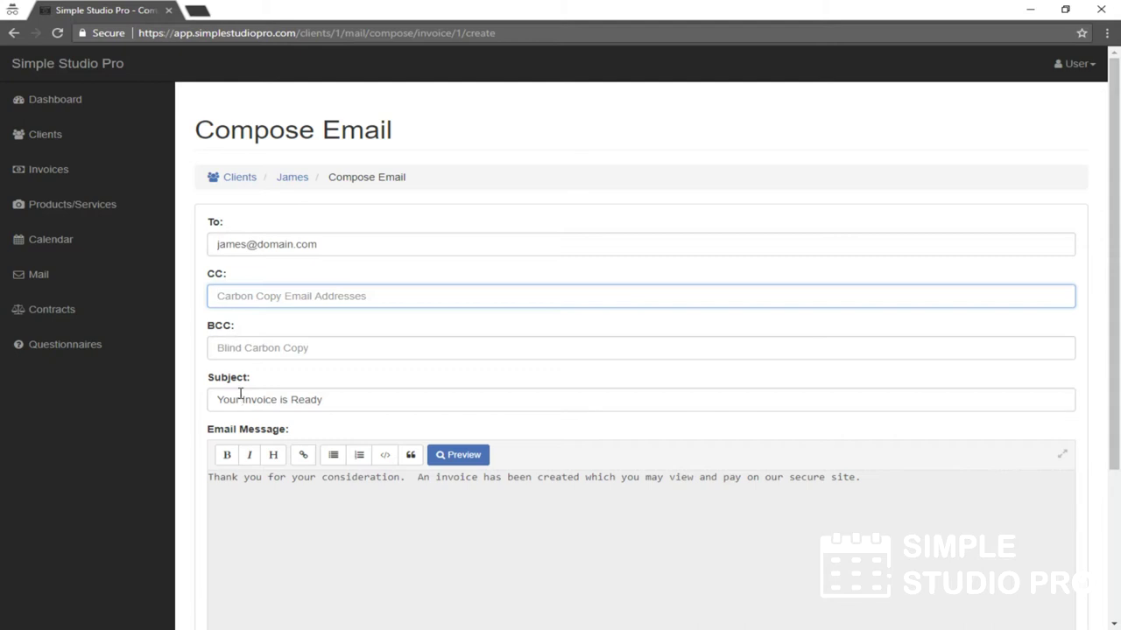
scroll(332, 450, "down", 4)
left_click(306, 321)
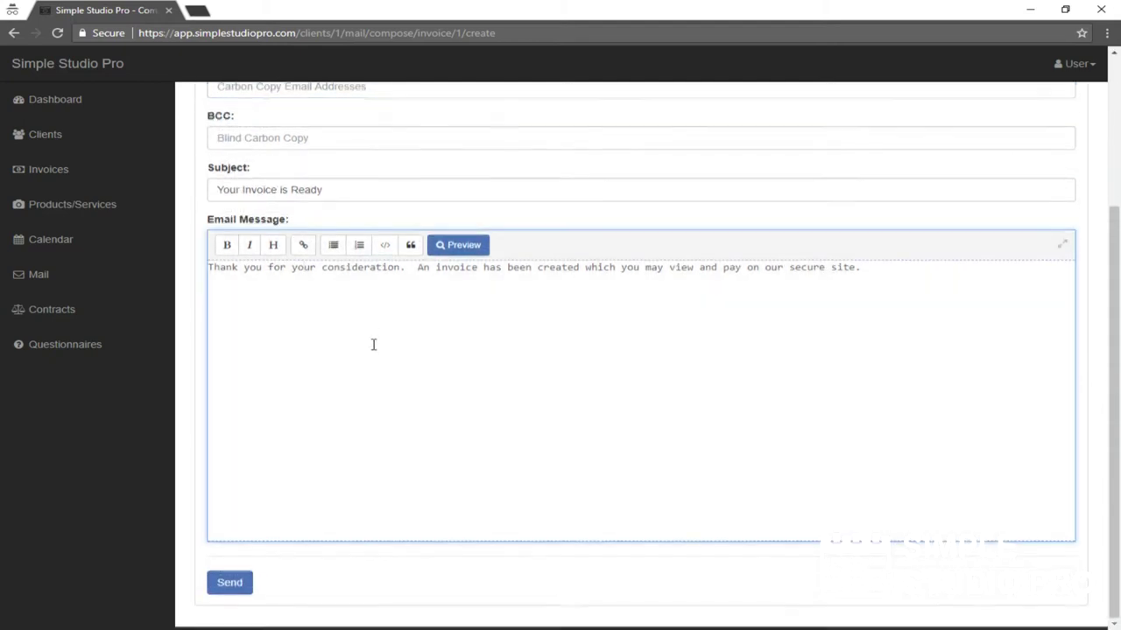
scroll(373, 344, "up", 3)
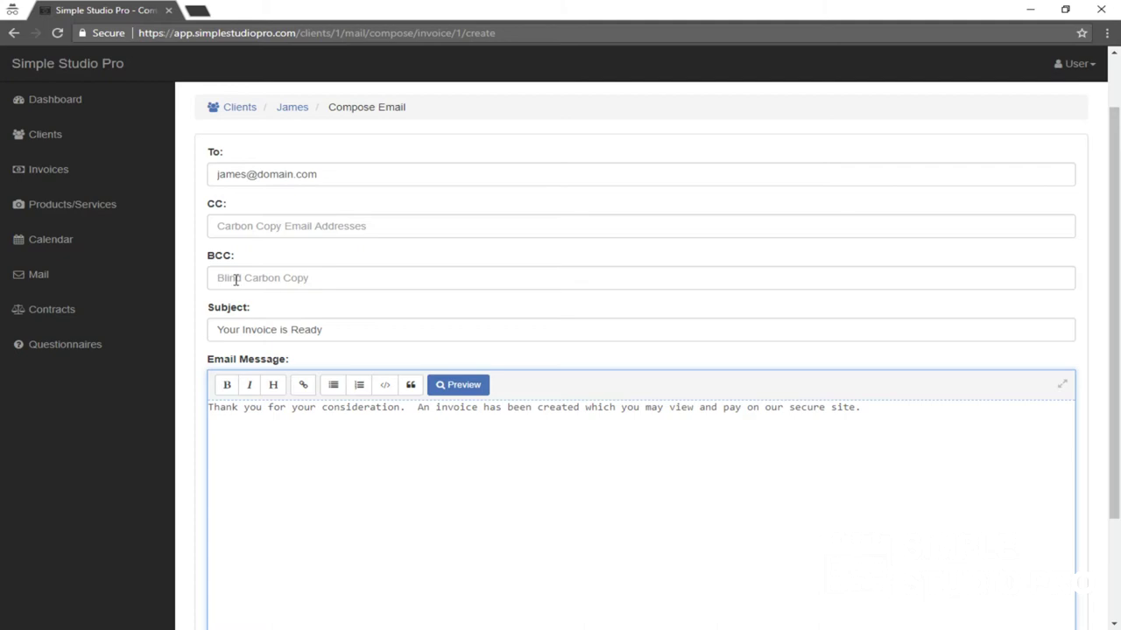
scroll(405, 515, "down", 3)
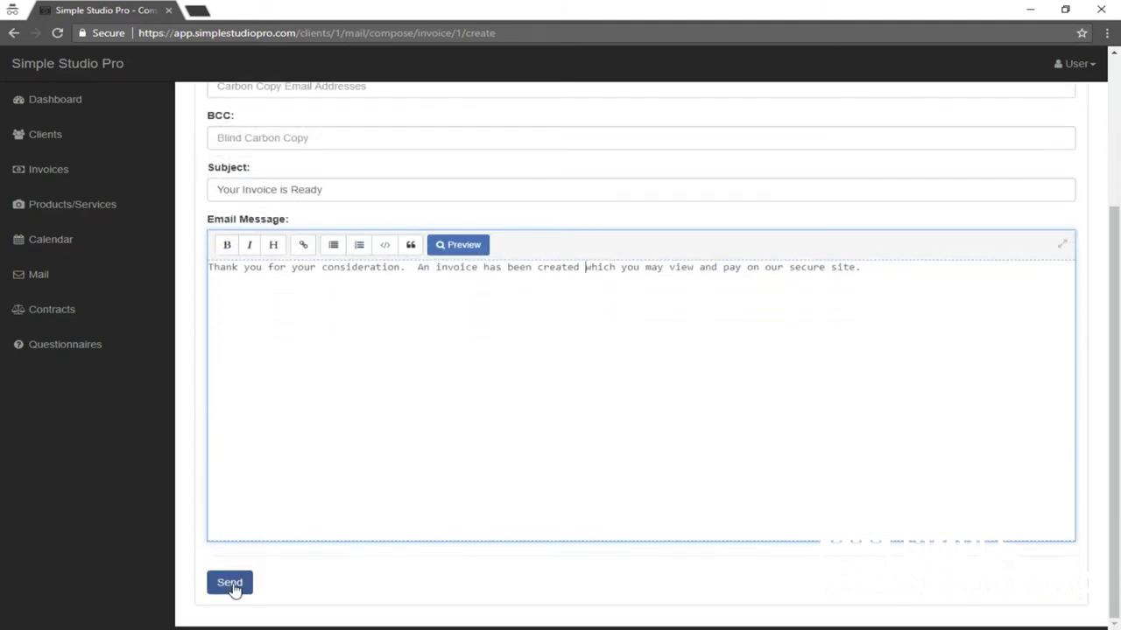
scroll(470, 523, "up", 5)
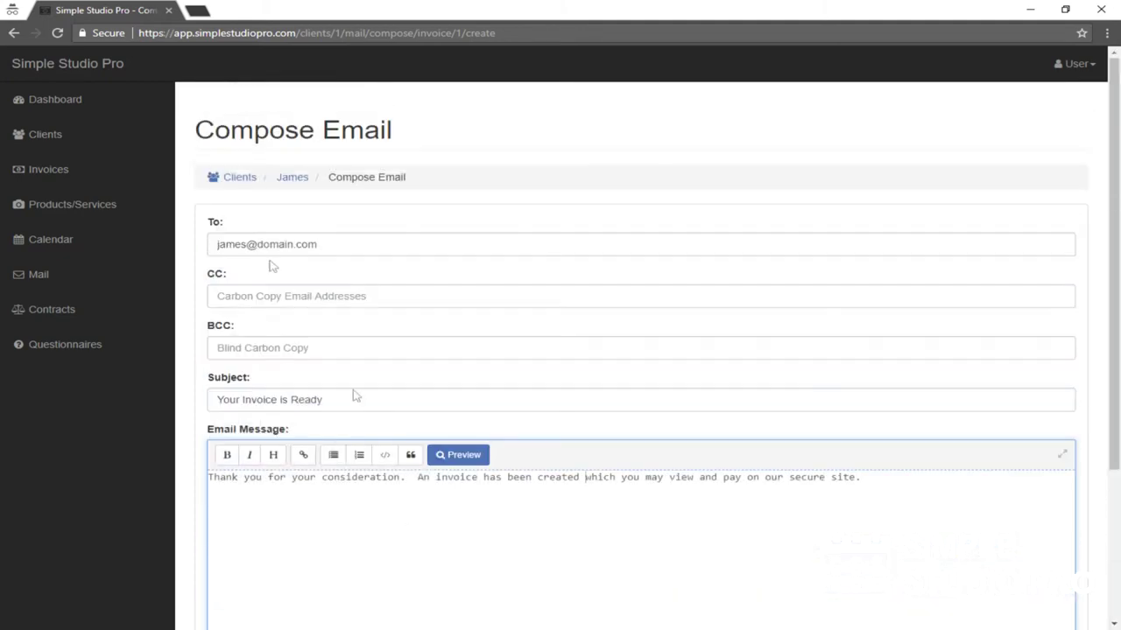
scroll(320, 509, "down", 3)
scroll(338, 508, "up", 3)
left_click(290, 180)
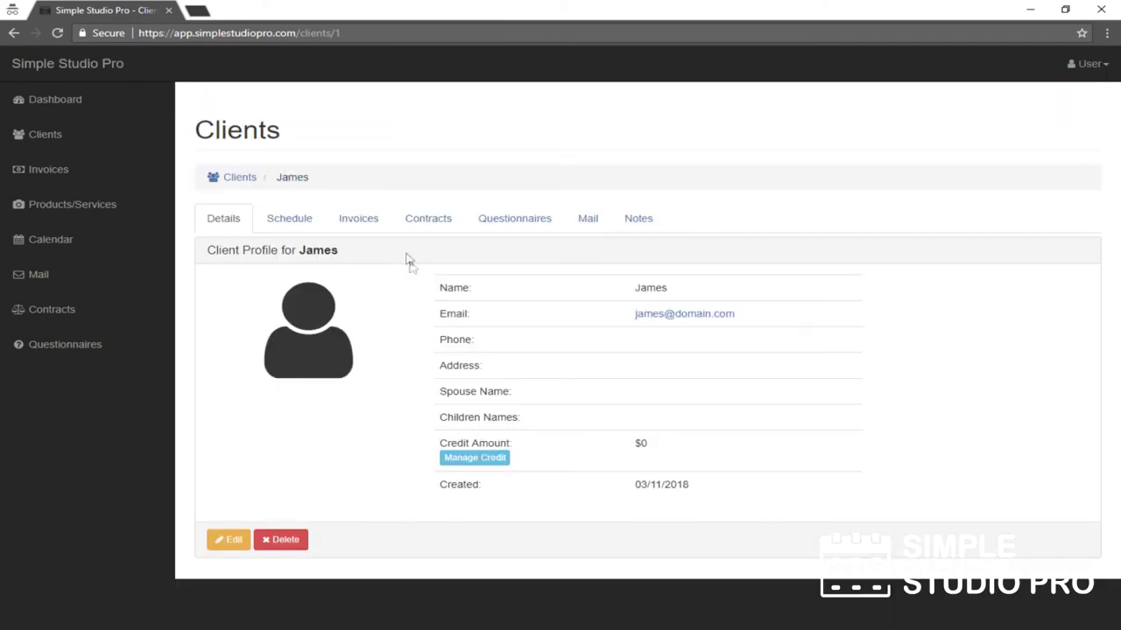
List the client's invoices and review the $500.00 Newborn Session invoice on the checkout page.
left_click(363, 225)
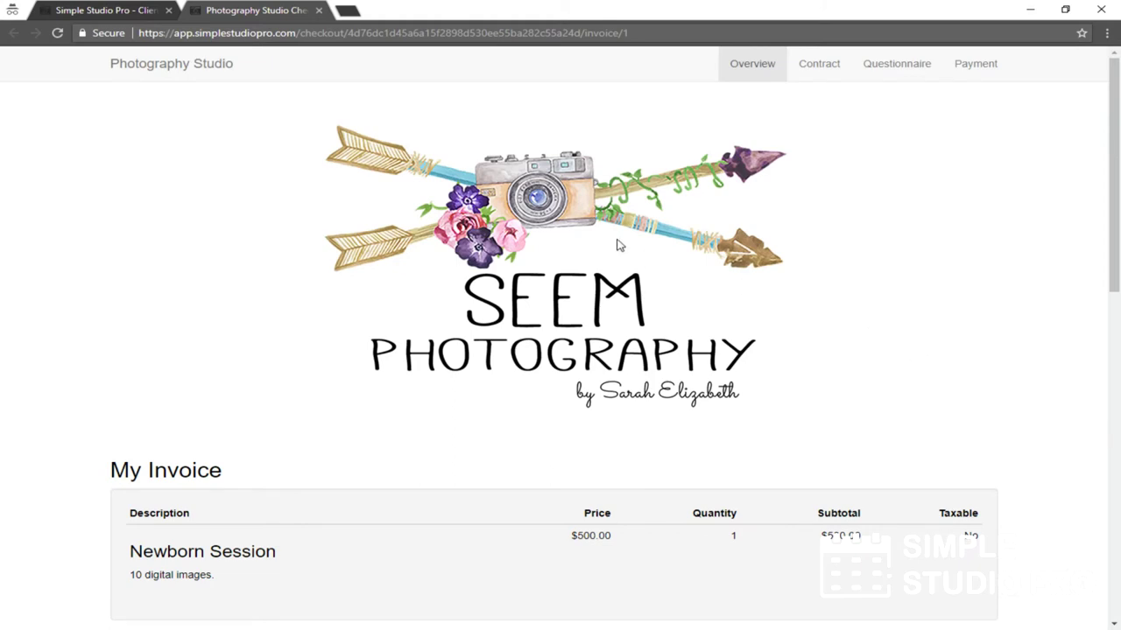
scroll(911, 303, "down", 3)
scroll(915, 302, "up", 3)
scroll(893, 298, "down", 3)
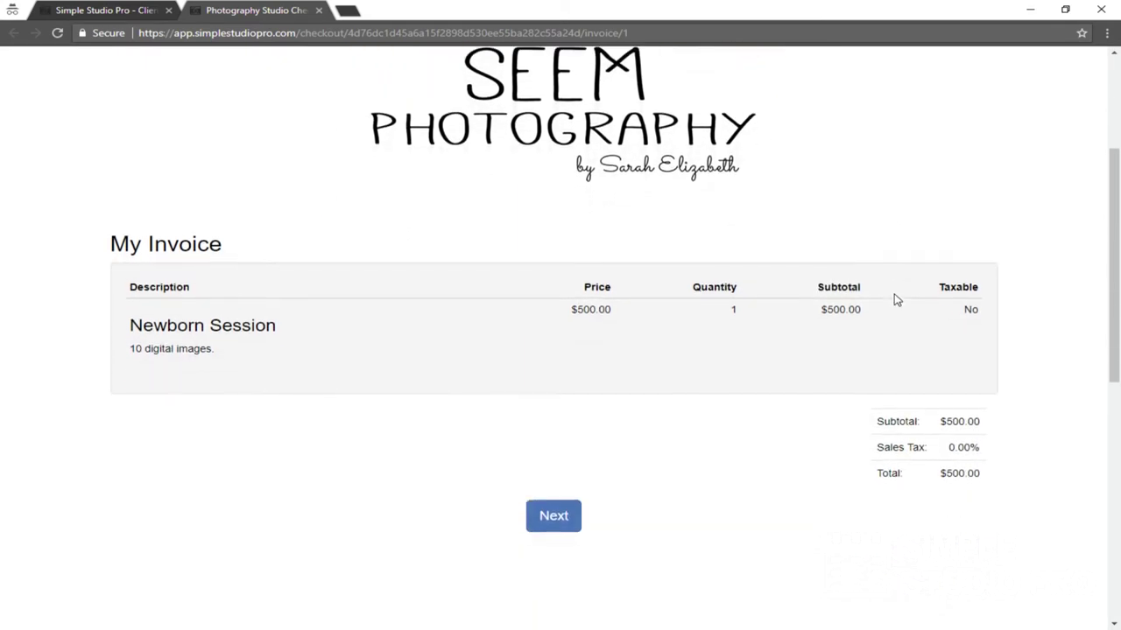
scroll(894, 294, "up", 3)
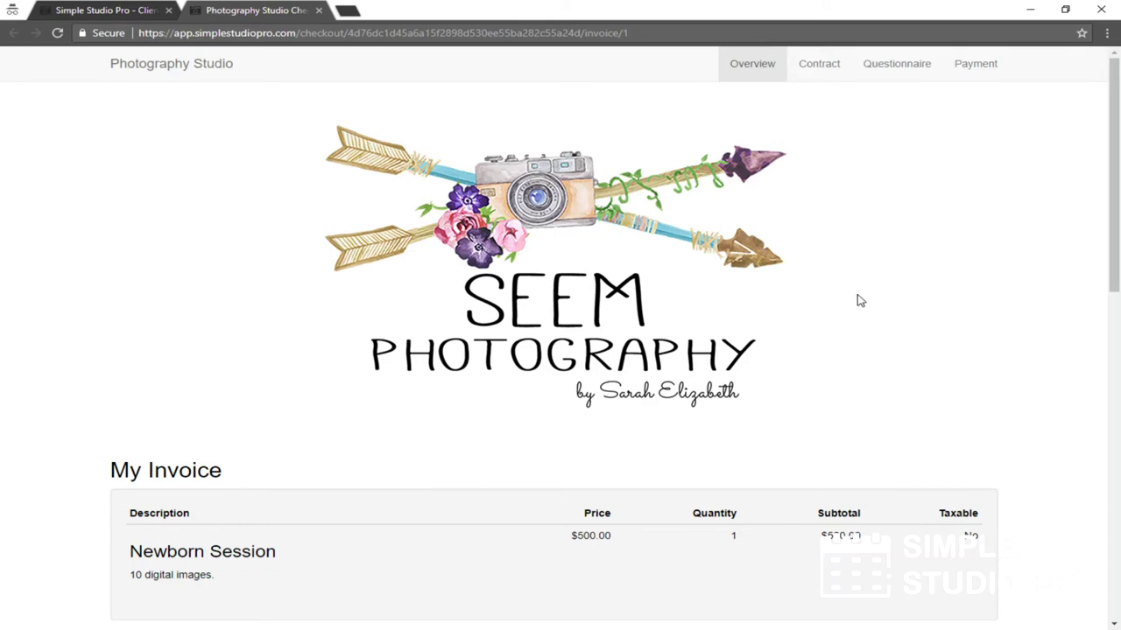
scroll(805, 278, "down", 3)
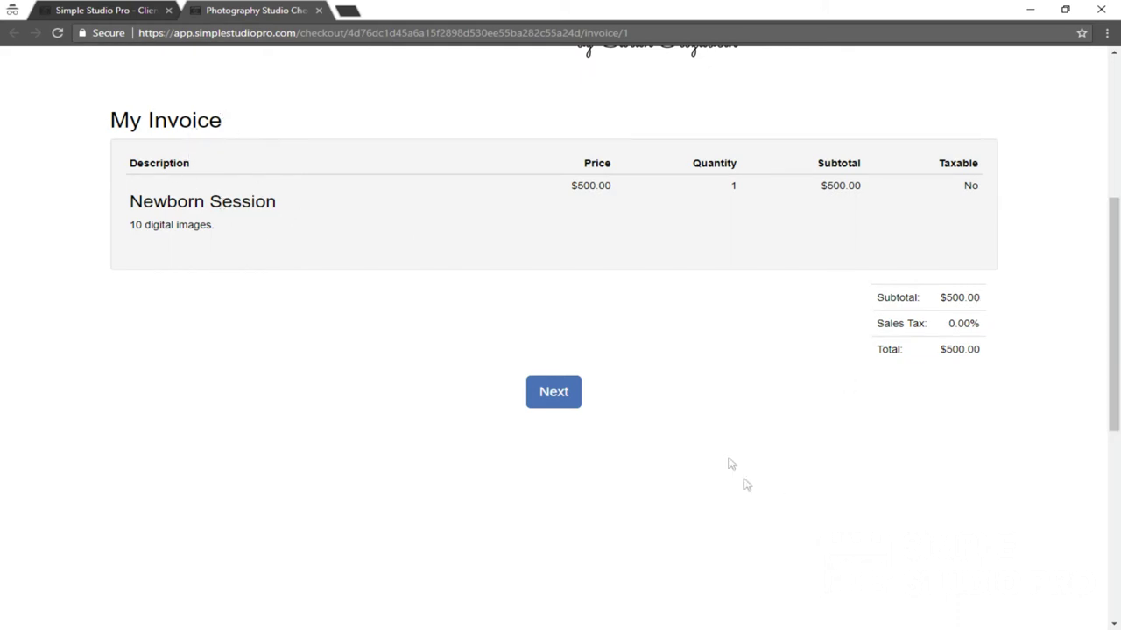
Continue to the checkout contract, scroll through it, and start entering the signer's name.
left_click(554, 393)
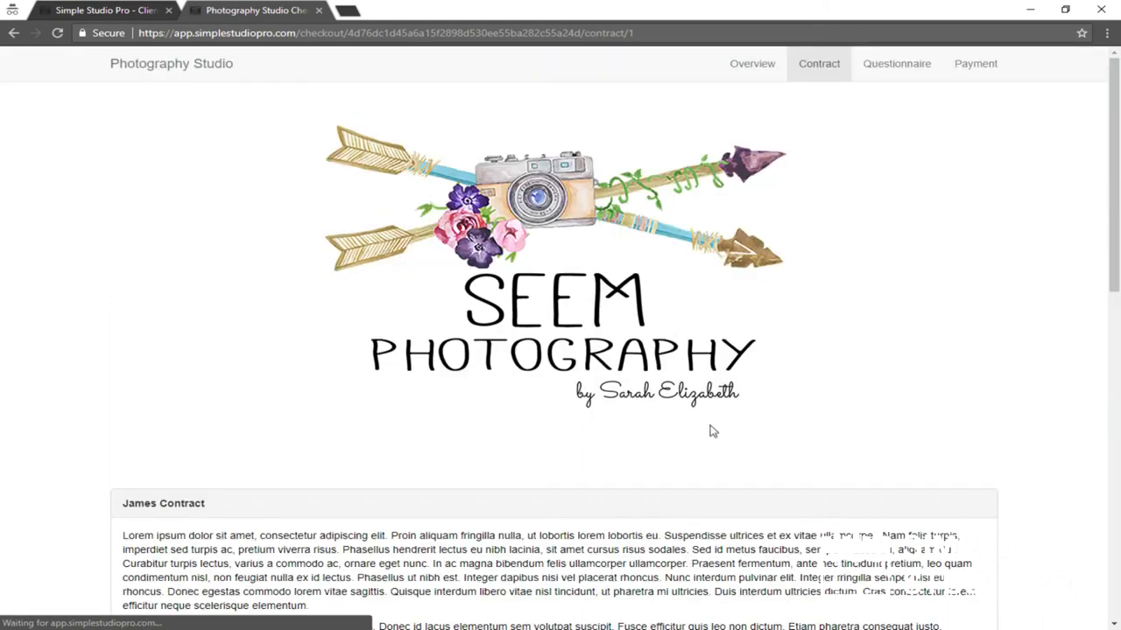
scroll(579, 321, "down", 5)
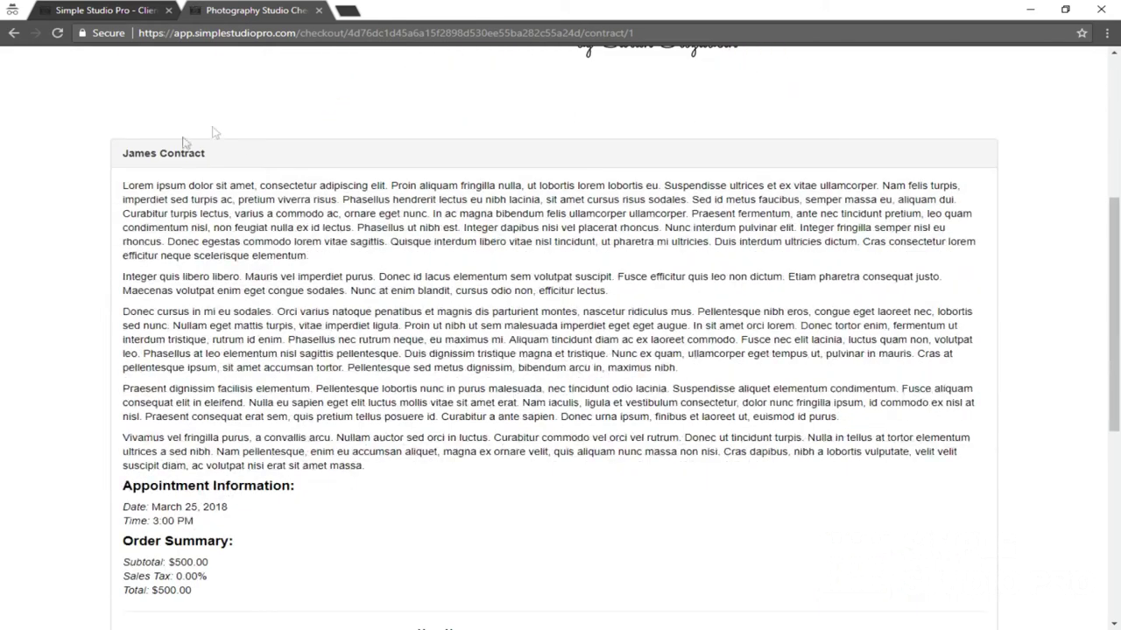
scroll(250, 435, "down", 1)
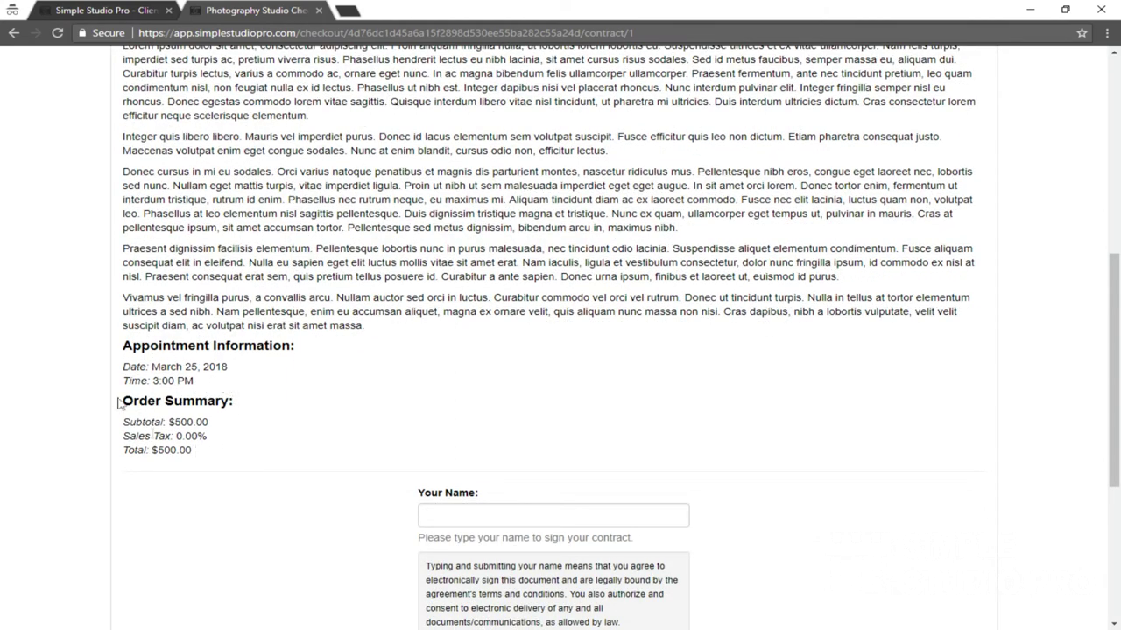
scroll(560, 394, "down", 2)
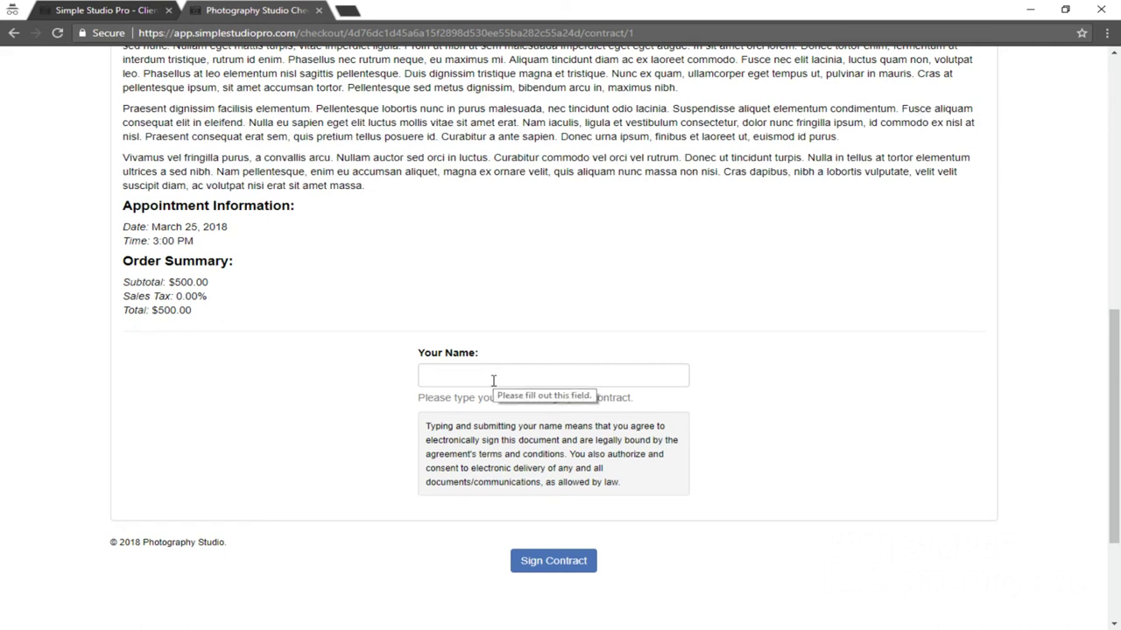
left_click(491, 374)
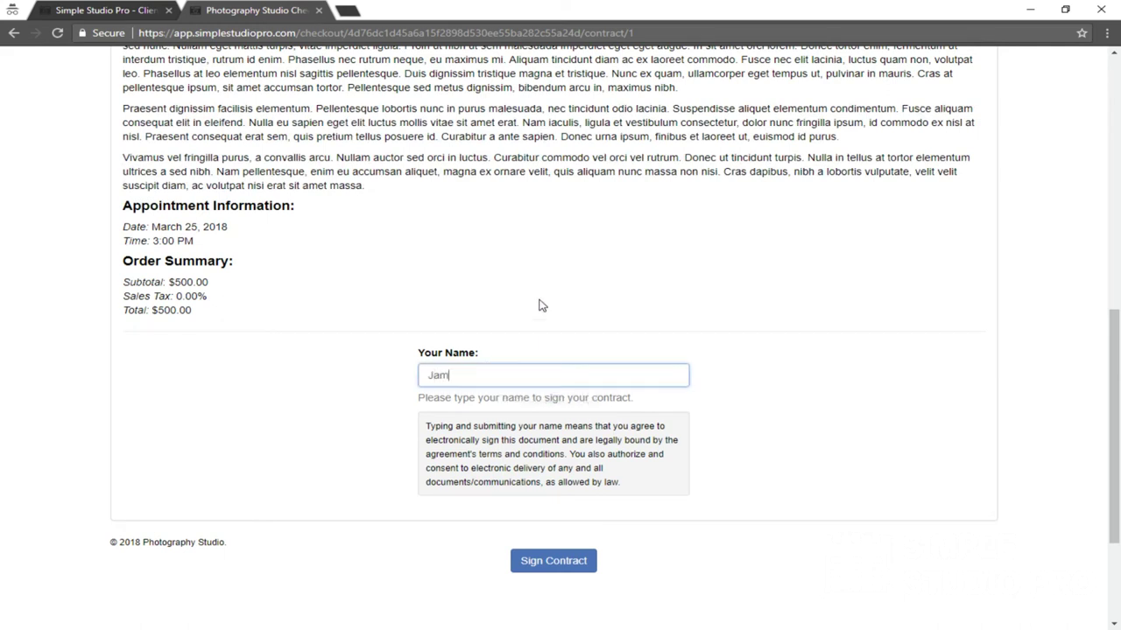
Sign the contract in the client checkout.
left_click(546, 569)
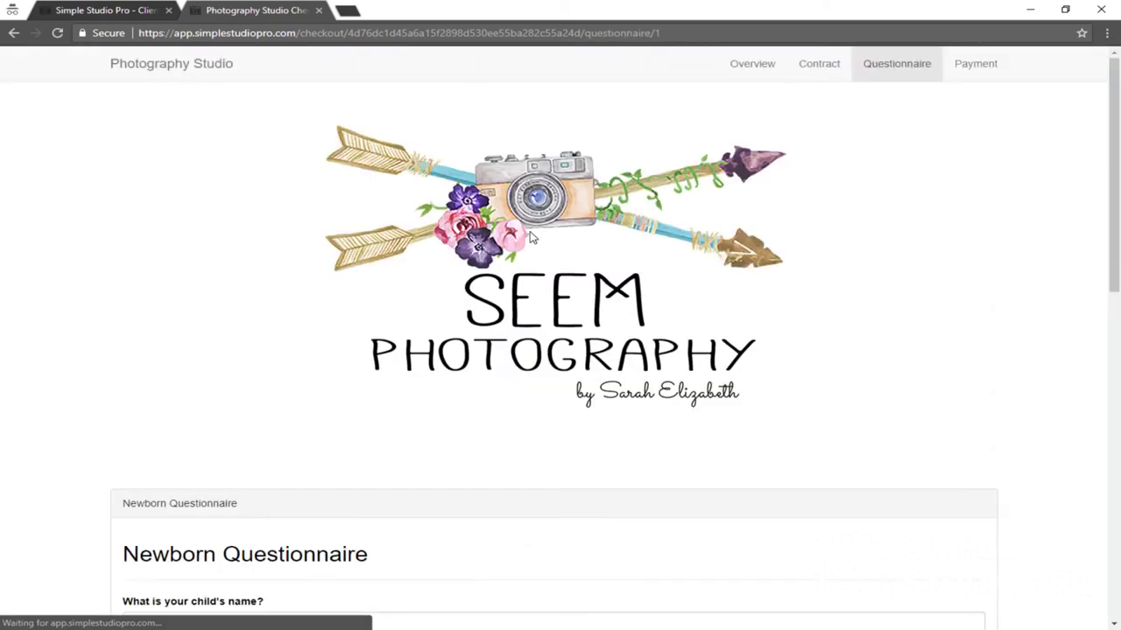
scroll(480, 281, "down", 4)
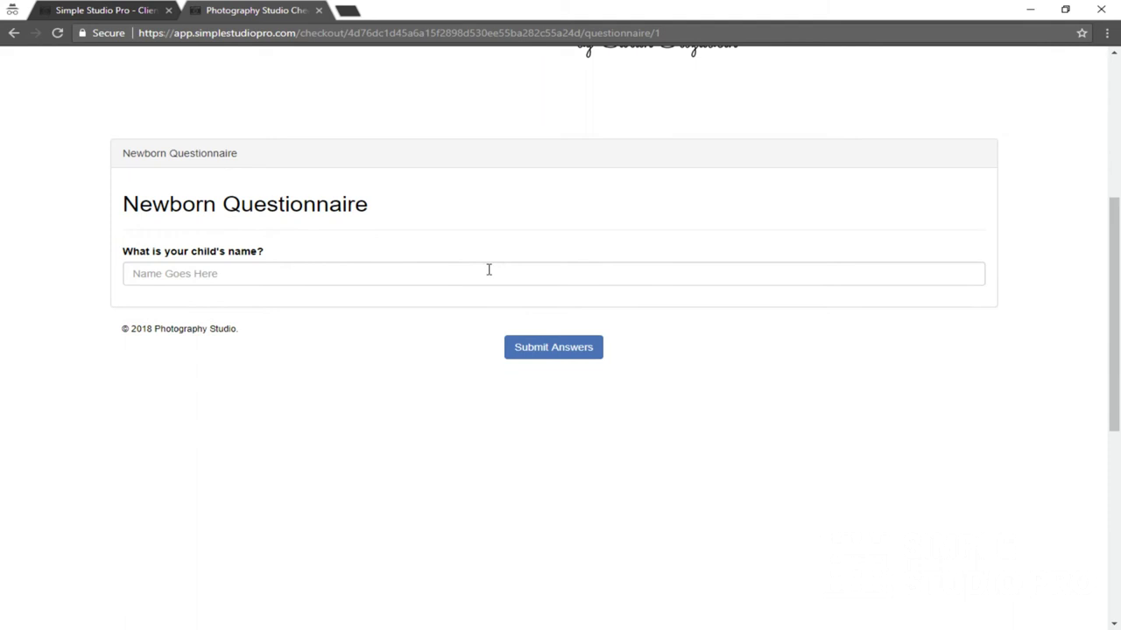
scroll(487, 272, "up", 2)
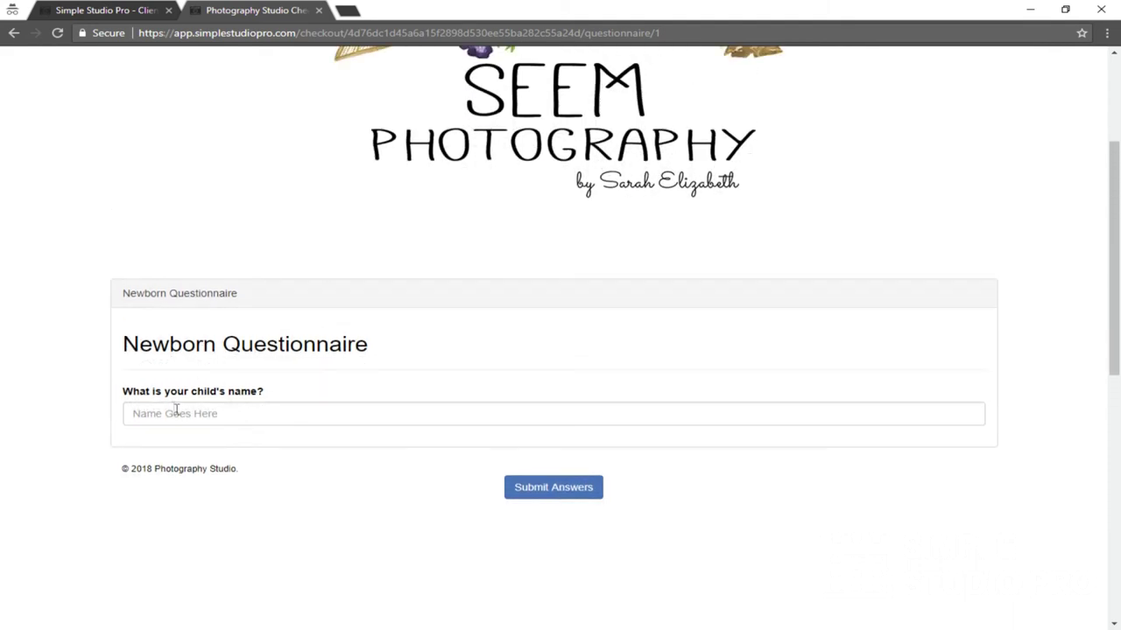
Enter the child's name in the Newborn Questionnaire and submit the answers.
left_click(566, 497)
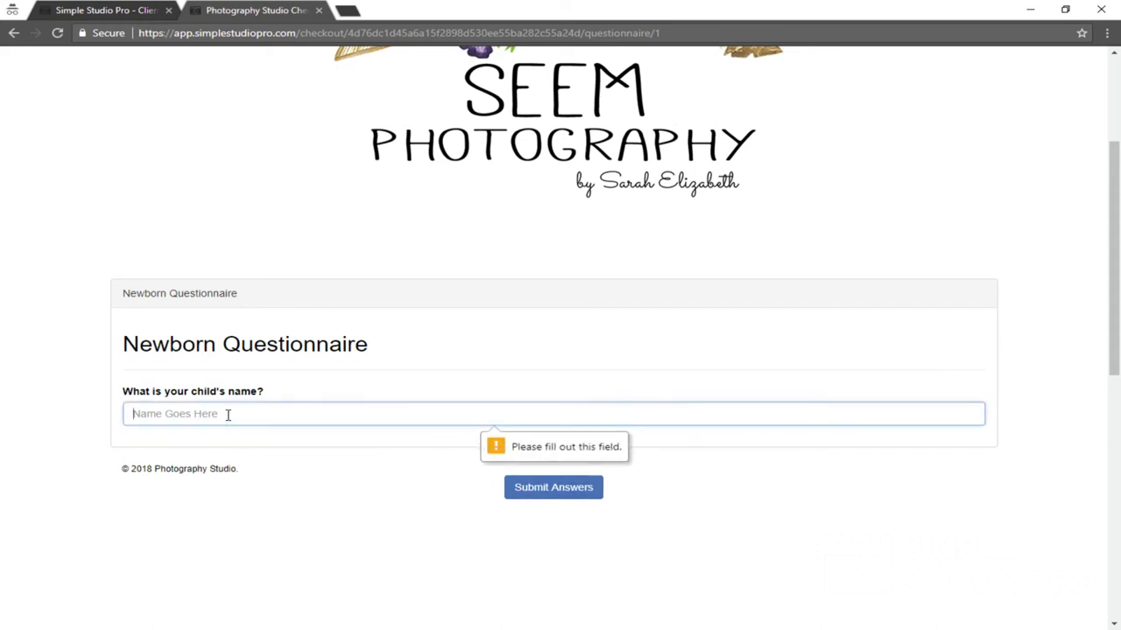
type("James Jr")
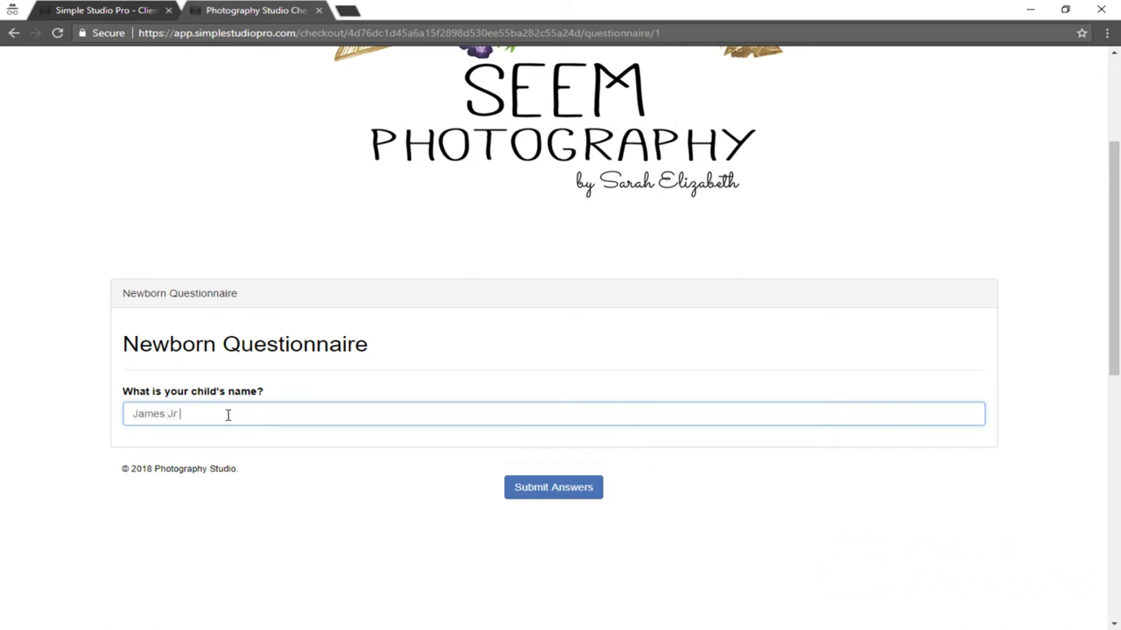
left_click(518, 491)
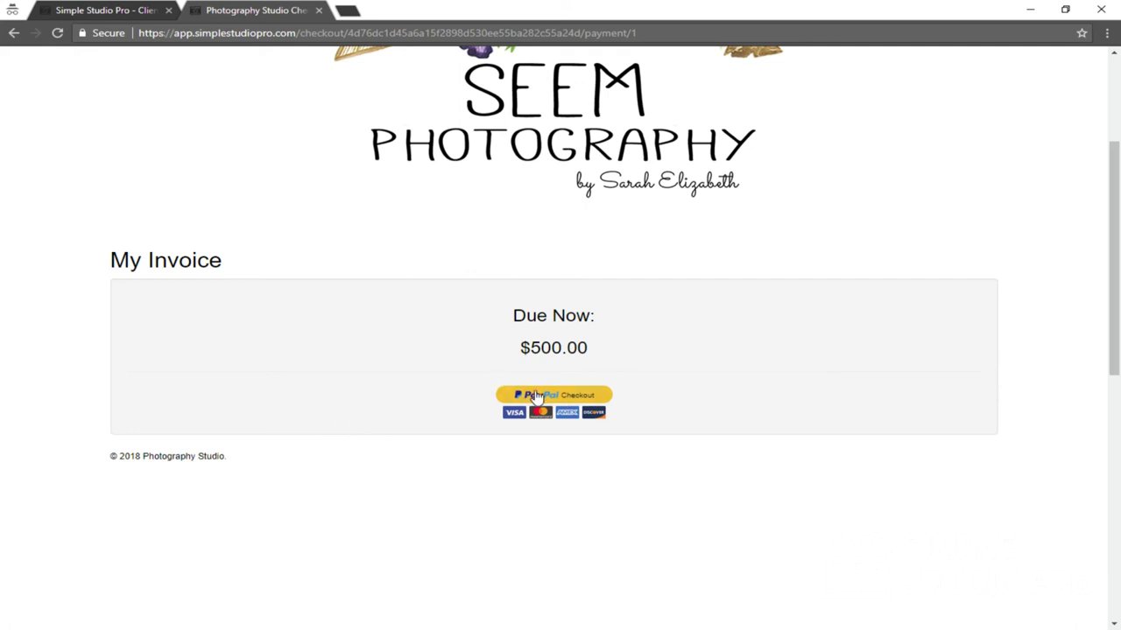
Return from the $500.00 payment page to the Simple Studio Pro admin tab.
left_click(98, 12)
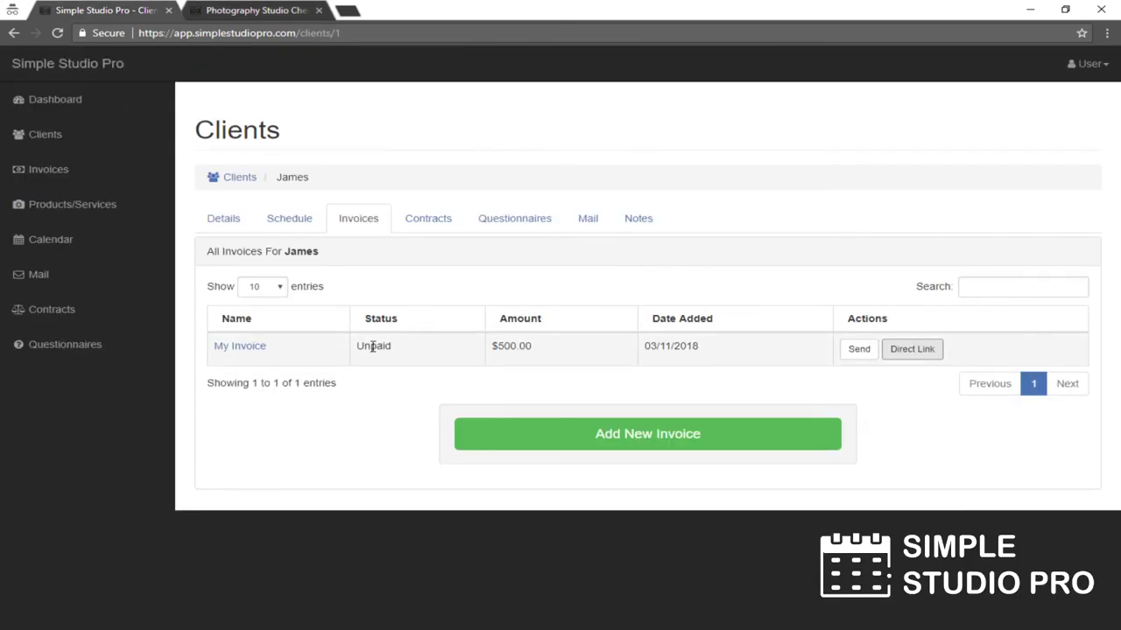